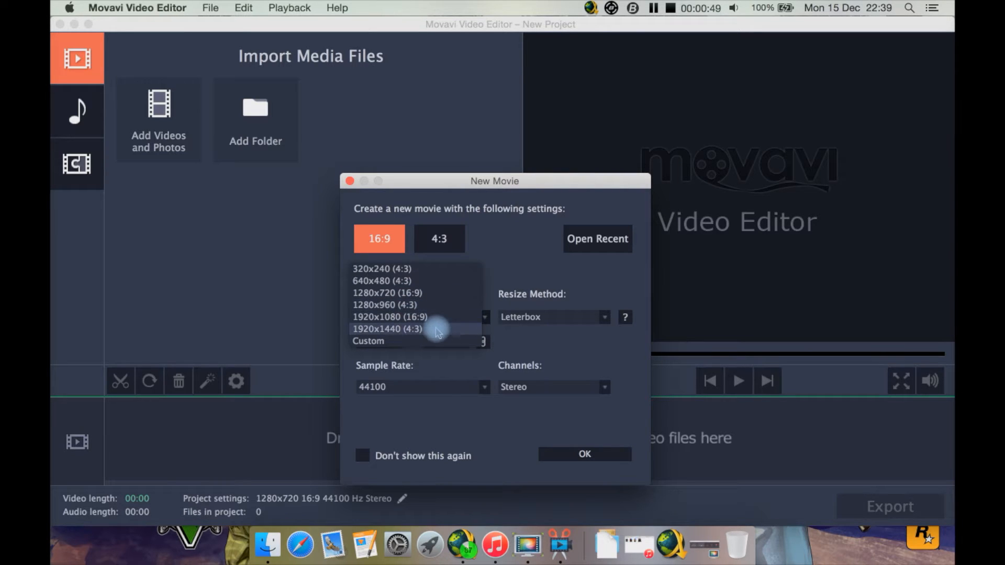
- Create a 16:9 movie with 1920x1080 frame size, Letterbox resizing, 48000 sample rate and Stereo channels, and review its project settings
{"action": "left_click", "coordinate": [437, 317]}
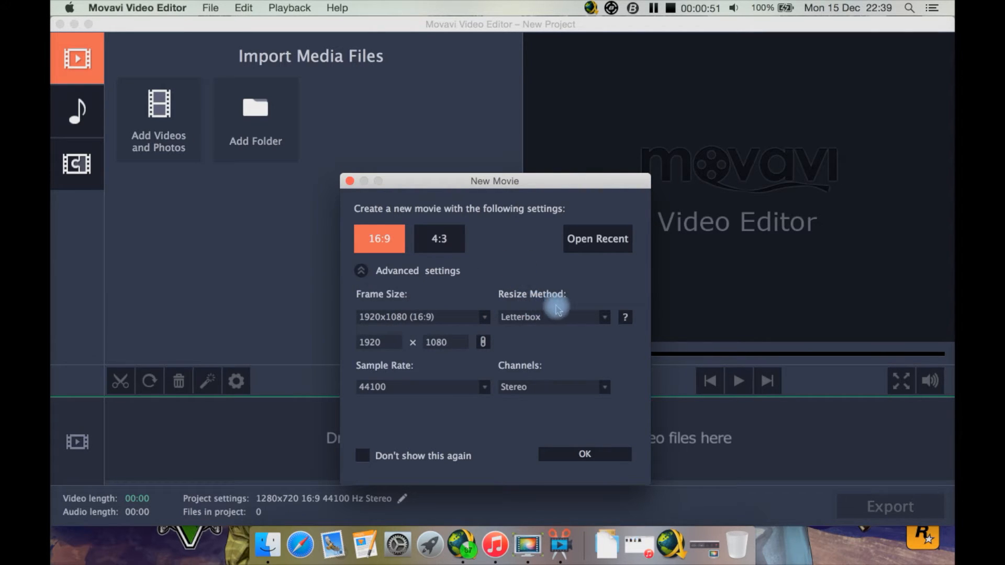
{"action": "left_click", "coordinate": [587, 319]}
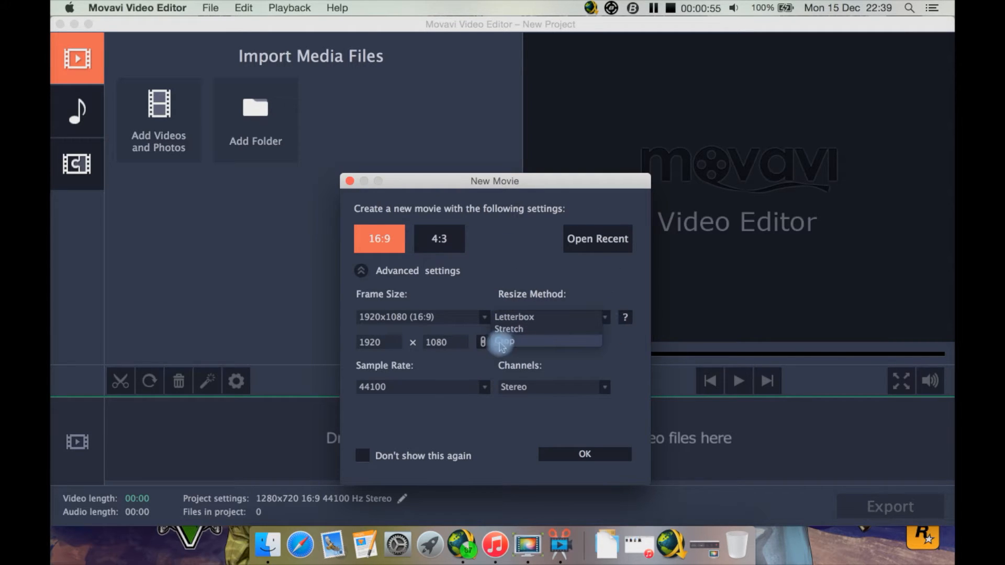
{"action": "left_click", "coordinate": [538, 270]}
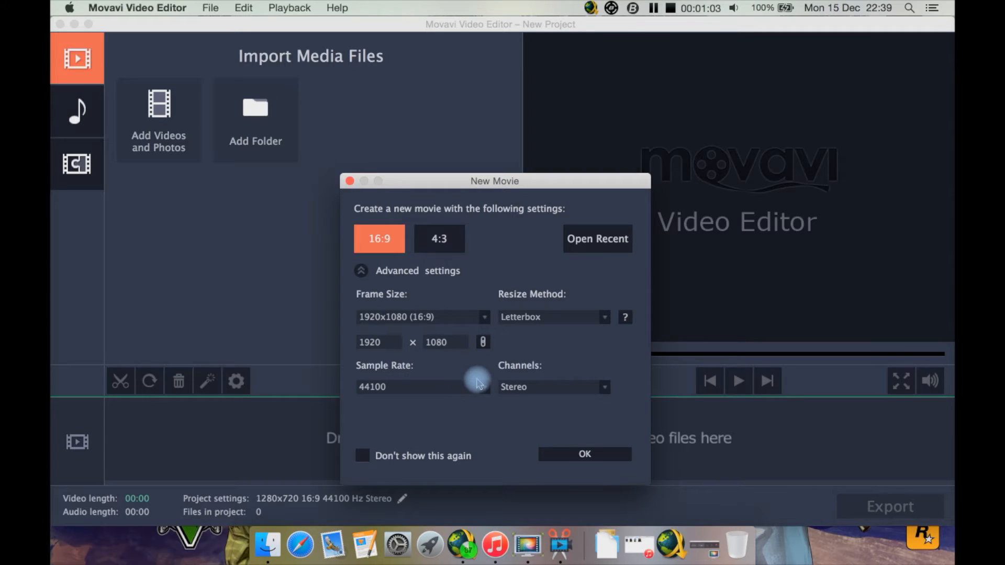
{"action": "left_click", "coordinate": [489, 387]}
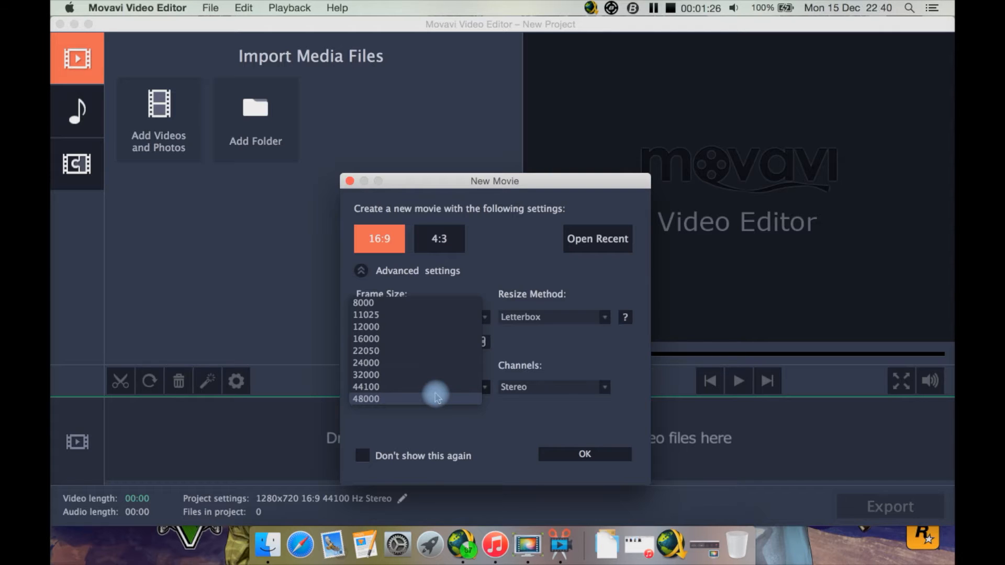
{"action": "left_click", "coordinate": [435, 398]}
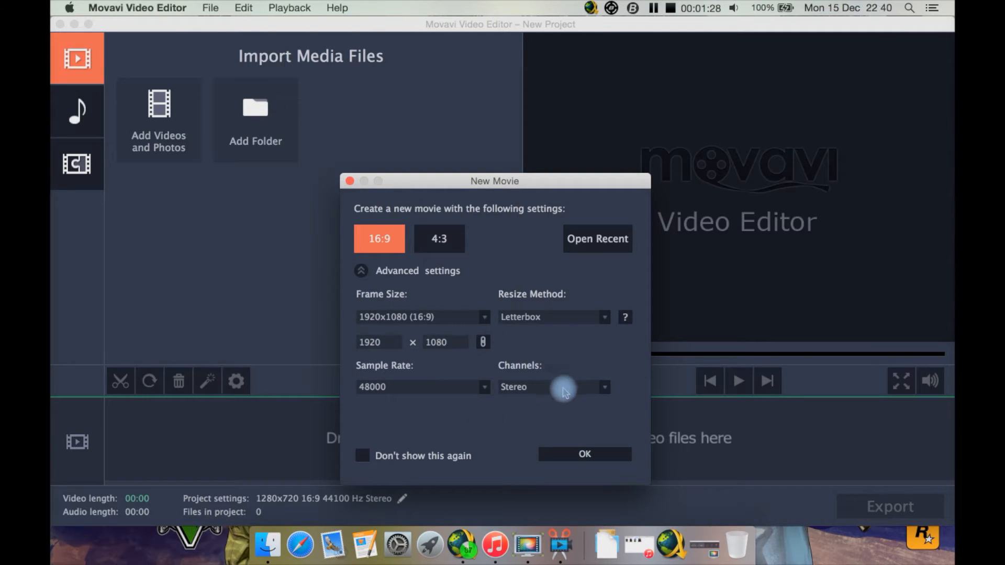
{"action": "left_click", "coordinate": [563, 386]}
{"action": "left_click", "coordinate": [538, 414]}
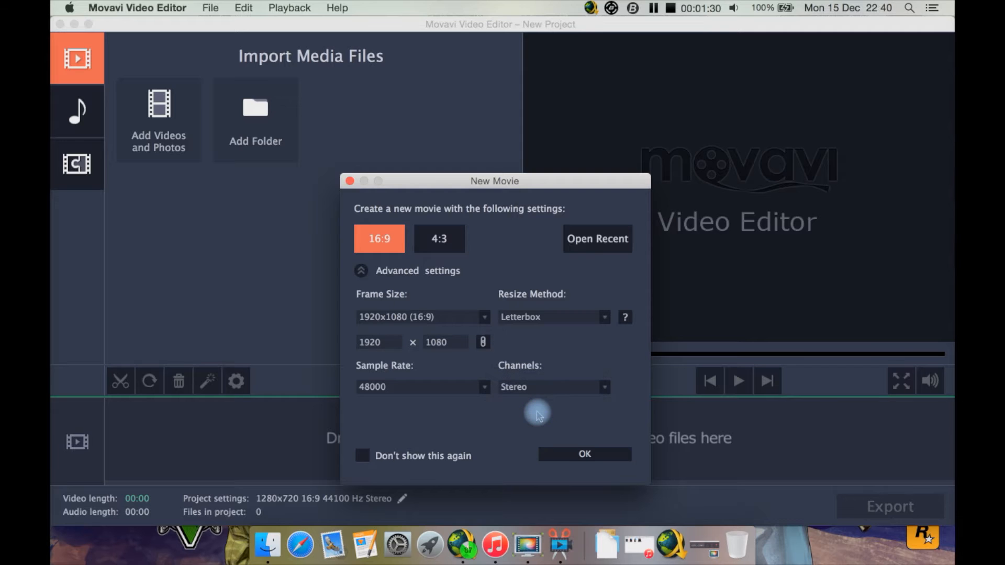
{"action": "left_click", "coordinate": [559, 402]}
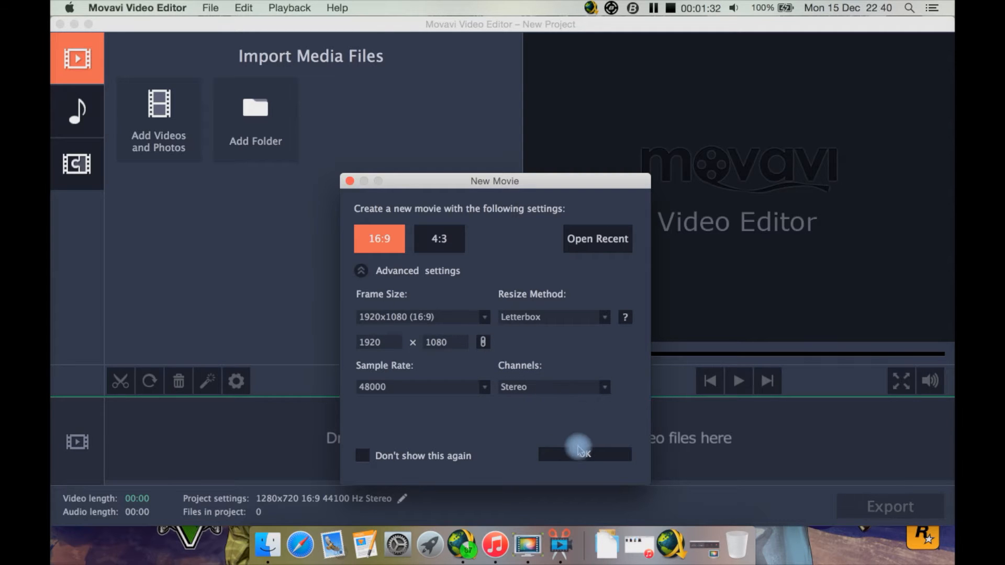
{"action": "left_click", "coordinate": [580, 454]}
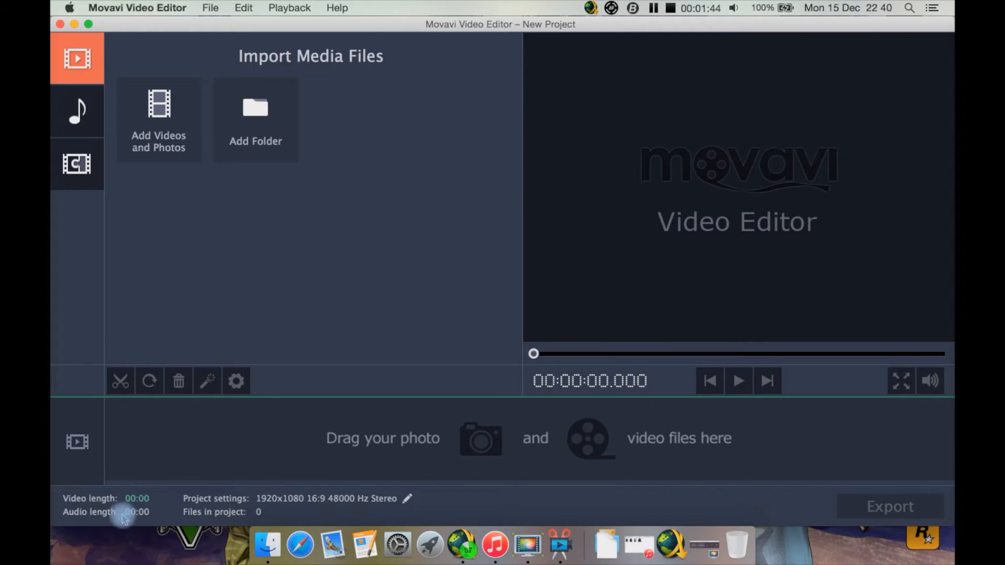
{"action": "left_click", "coordinate": [407, 499]}
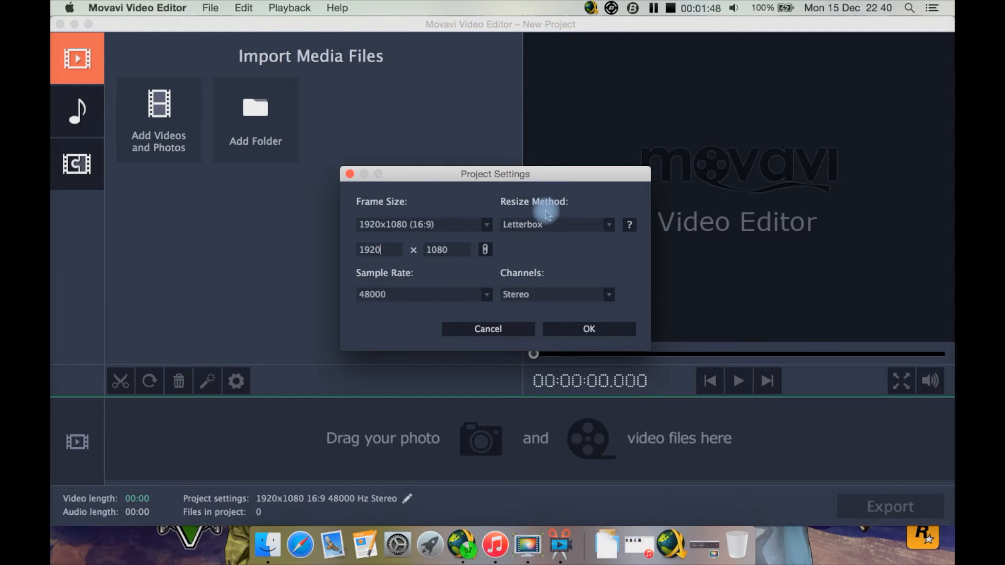
{"action": "left_click", "coordinate": [550, 329]}
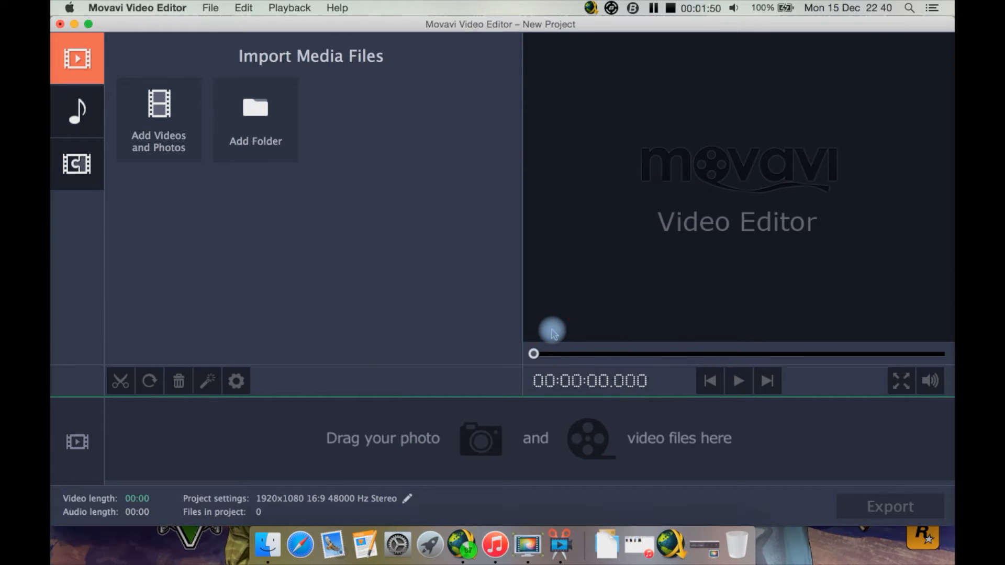
- Add the Foxnovo video and the Movavi Photo video to the timeline as two consecutive clips
{"action": "left_click", "coordinate": [211, 7]}
{"action": "left_click", "coordinate": [225, 26]}
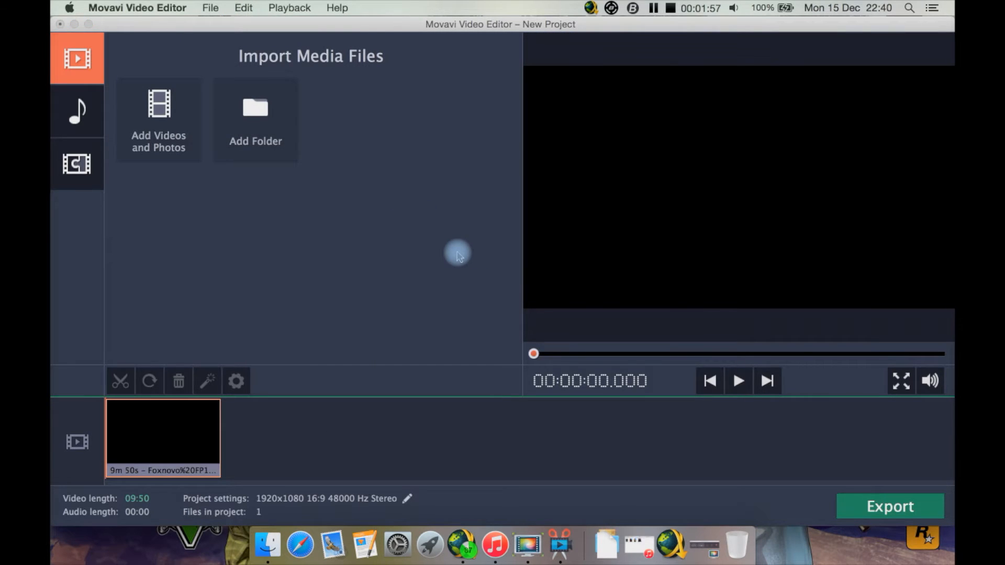
{"action": "left_click", "coordinate": [433, 248]}
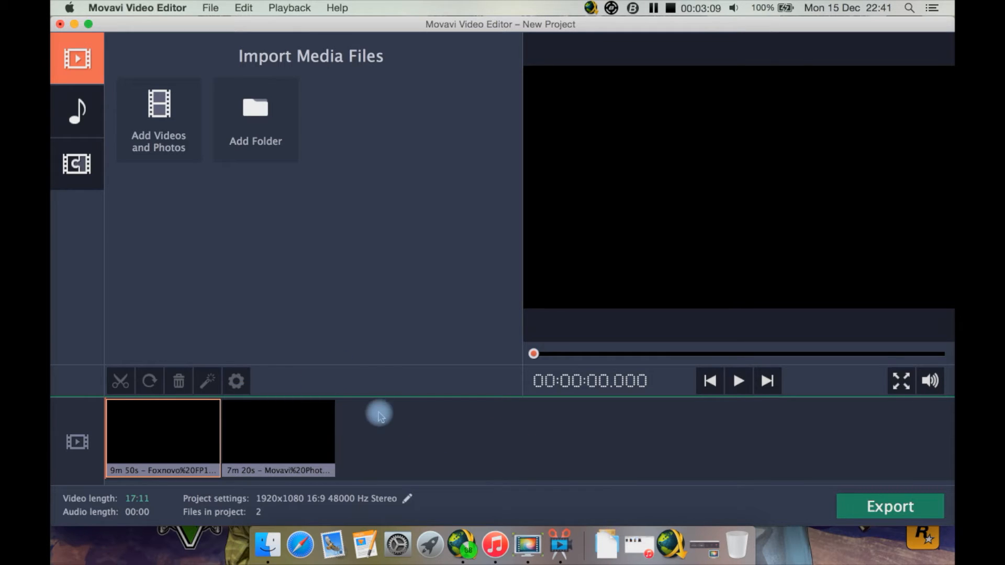
{"action": "left_click", "coordinate": [250, 438]}
{"action": "left_click", "coordinate": [189, 438]}
{"action": "left_click", "coordinate": [251, 437]}
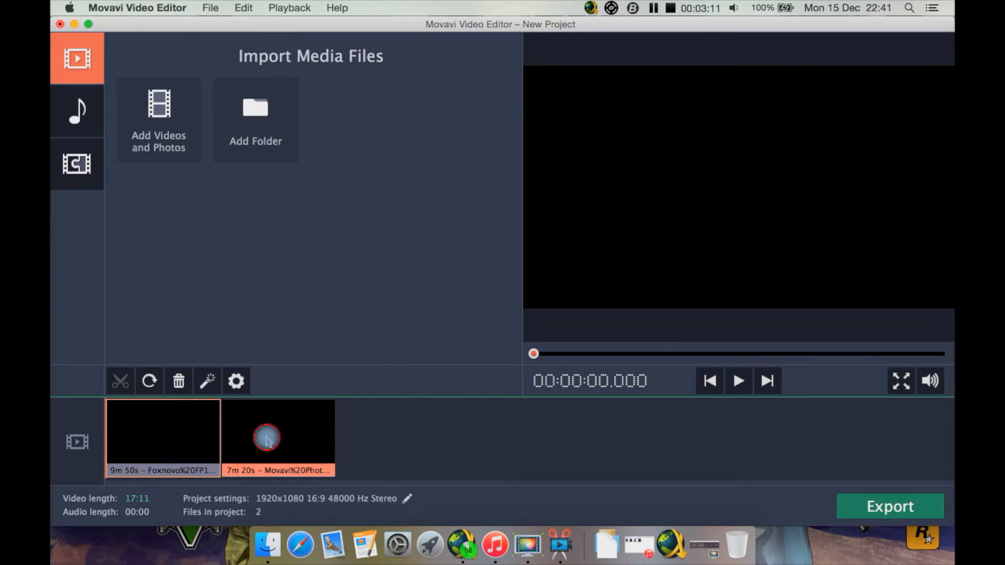
{"action": "left_click", "coordinate": [411, 439]}
{"action": "left_click", "coordinate": [493, 444]}
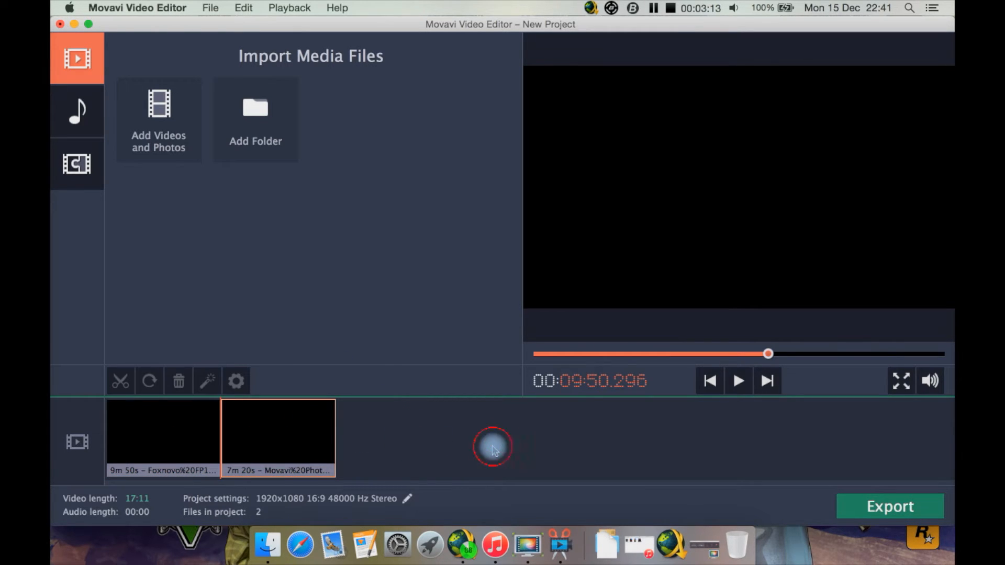
- Split the Foxnovo clip at about 00:06:16
{"action": "left_click", "coordinate": [190, 436]}
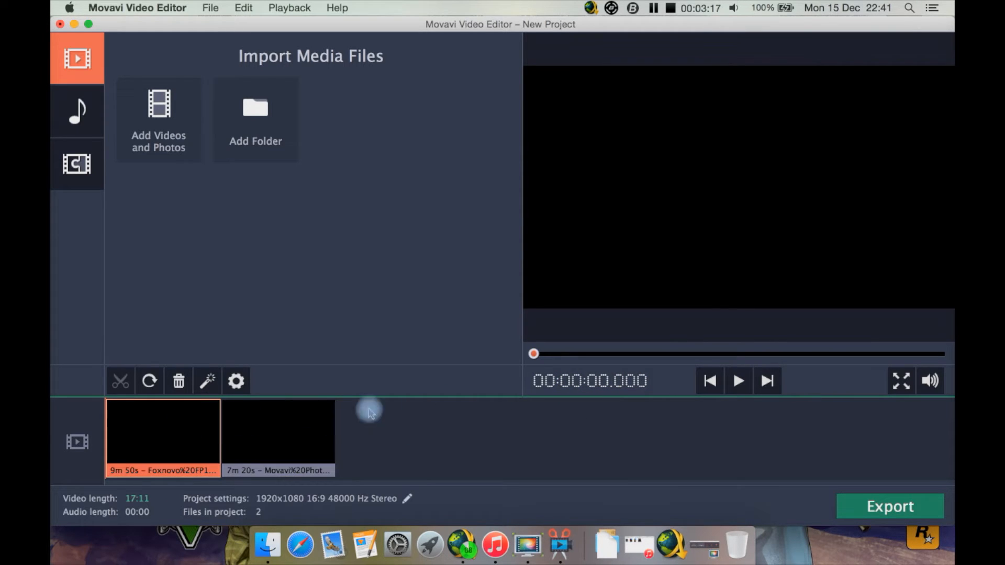
{"action": "left_click_drag", "start_coordinate": [534, 355], "coordinate": [686, 354]}
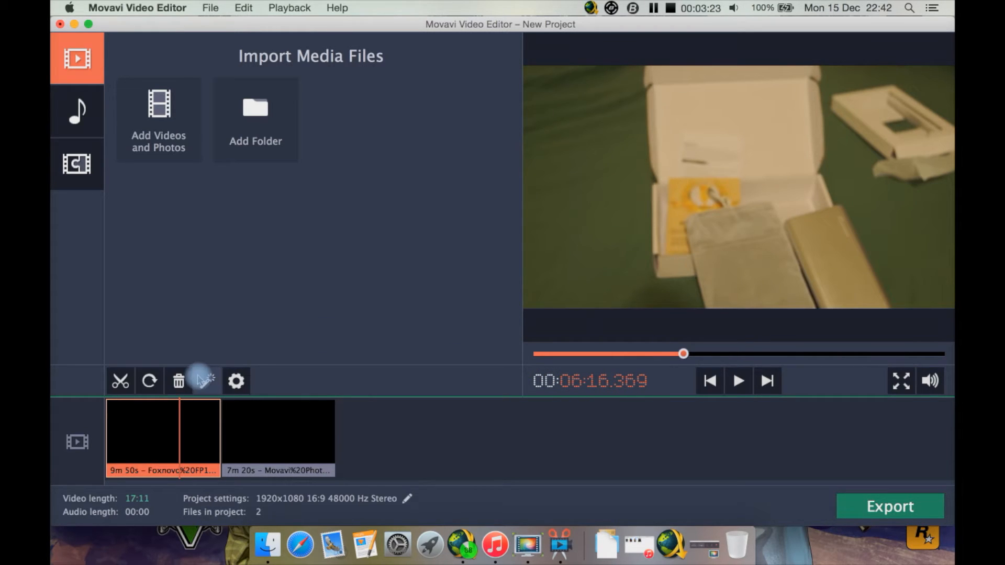
{"action": "left_click", "coordinate": [120, 383]}
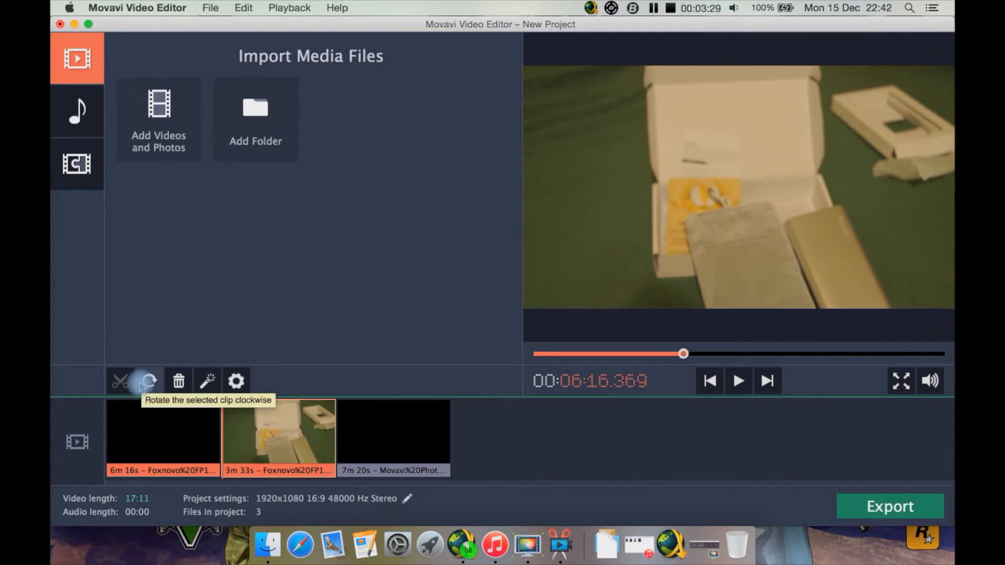
- Rotate the selected Foxnovo clips clockwise in four quarter turns through a full circle
{"action": "left_click", "coordinate": [142, 387]}
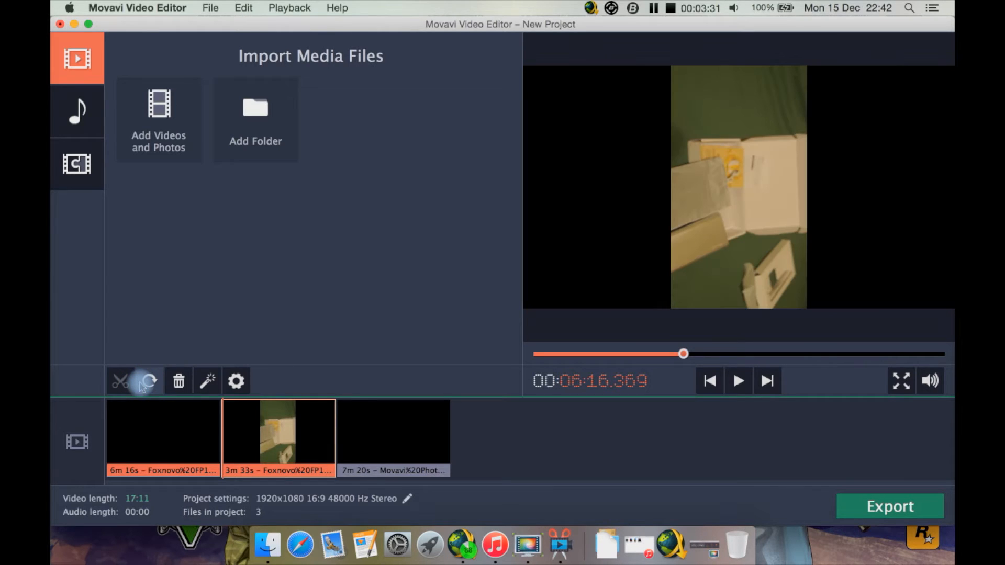
{"action": "left_click", "coordinate": [141, 387]}
{"action": "left_click", "coordinate": [141, 387]}
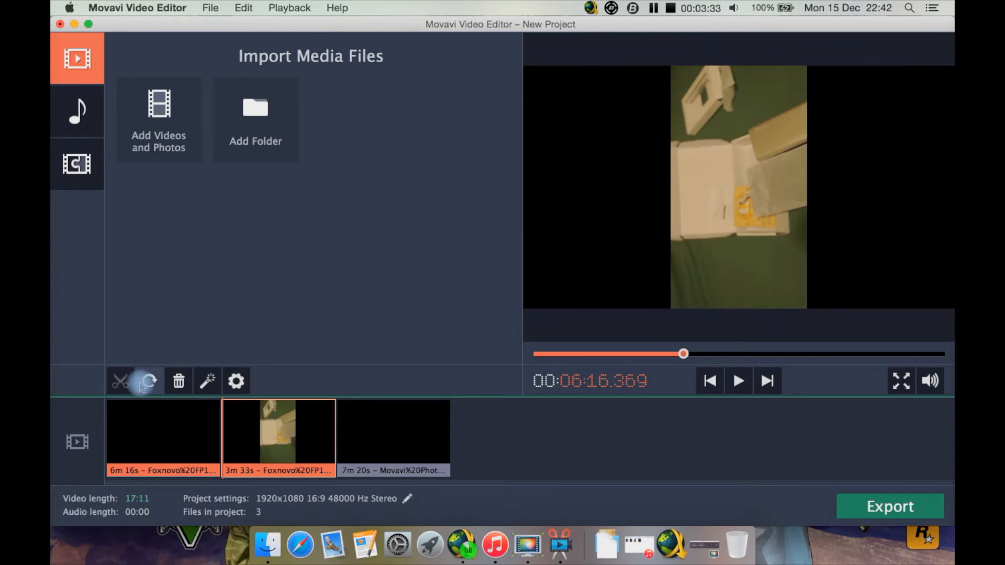
{"action": "left_click", "coordinate": [141, 387]}
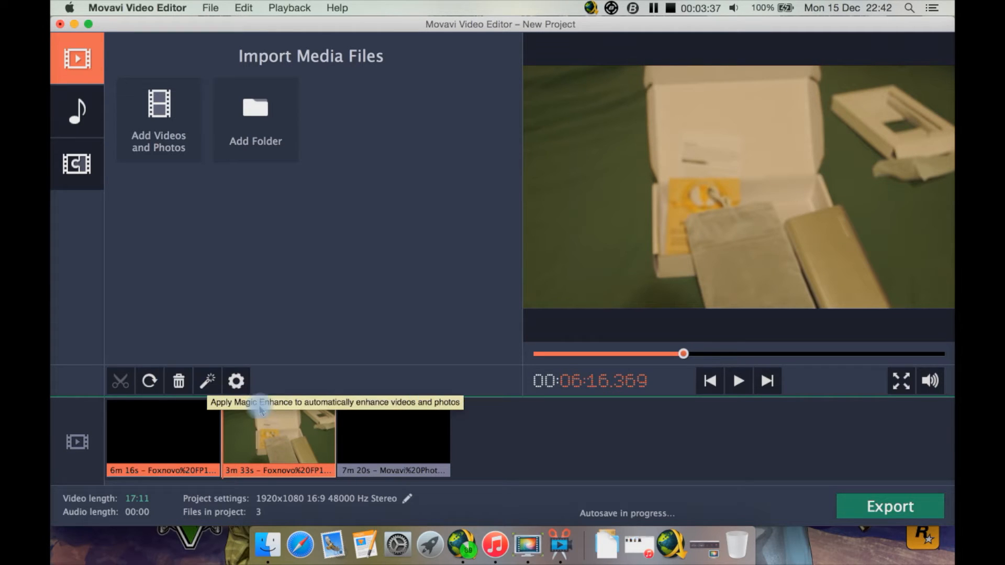
- Delete the second part of the split Foxnovo clip from the timeline
{"action": "left_click", "coordinate": [388, 438]}
{"action": "left_click", "coordinate": [321, 449]}
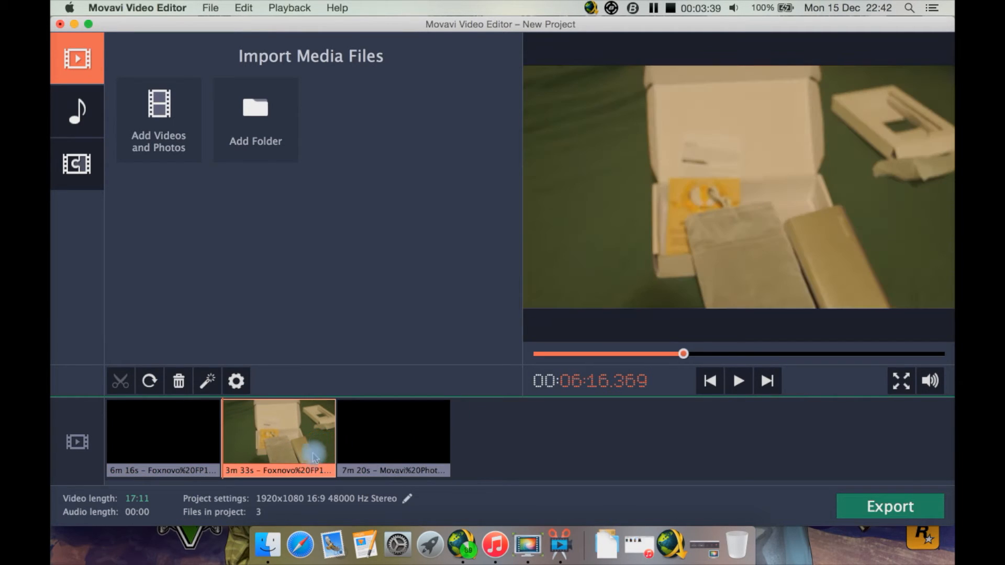
{"action": "left_click", "coordinate": [179, 381]}
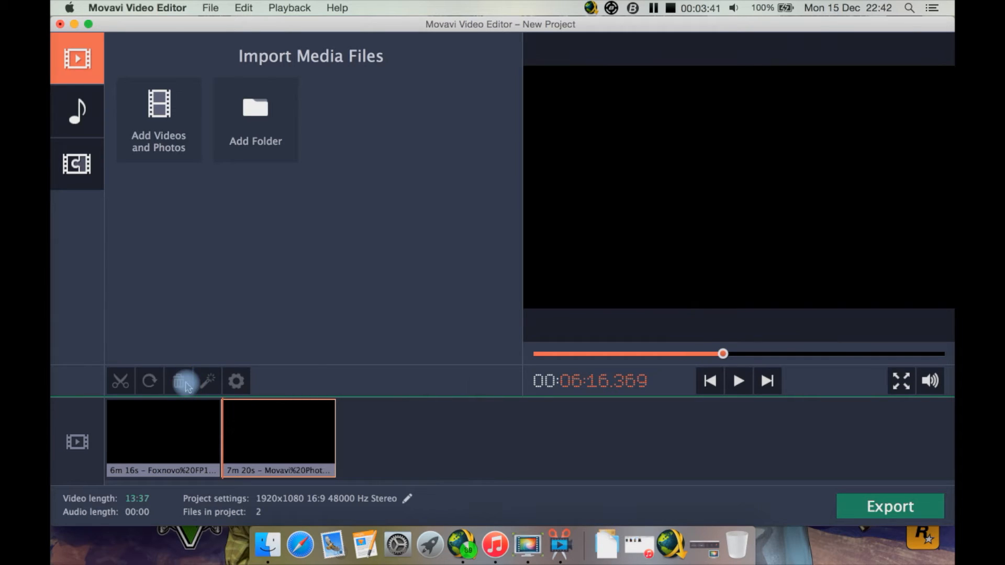
- Apply Magic Enhance to the remaining Foxnovo clip and preview it at about 00:03:21
{"action": "left_click", "coordinate": [211, 385]}
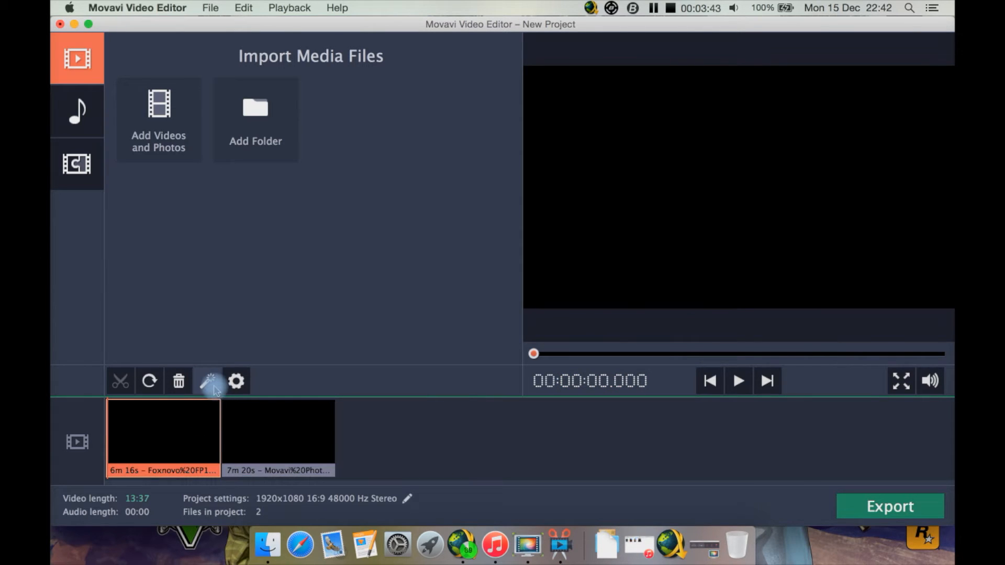
{"action": "left_click", "coordinate": [214, 389]}
{"action": "left_click", "coordinate": [214, 389]}
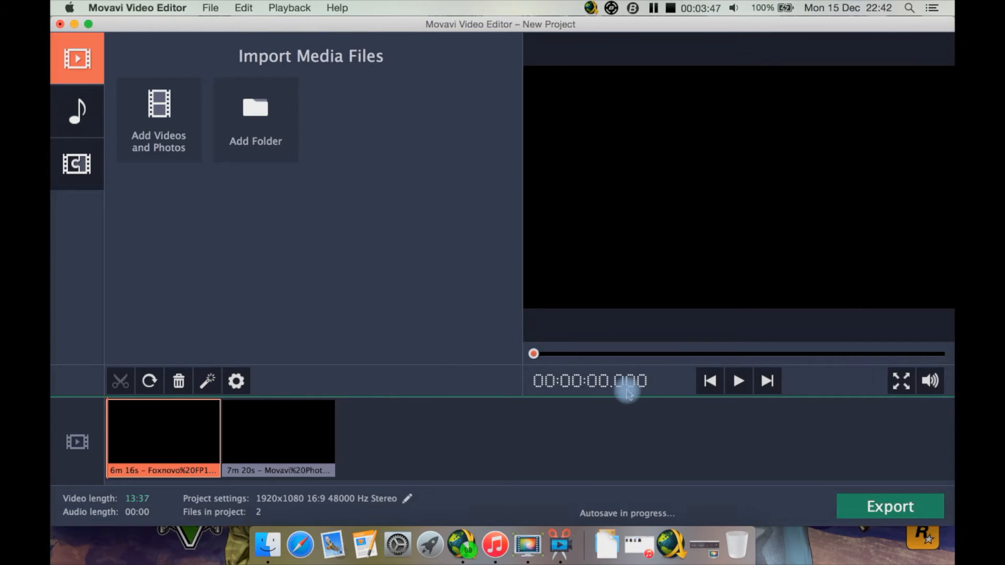
{"action": "left_click_drag", "start_coordinate": [535, 354], "coordinate": [635, 354]}
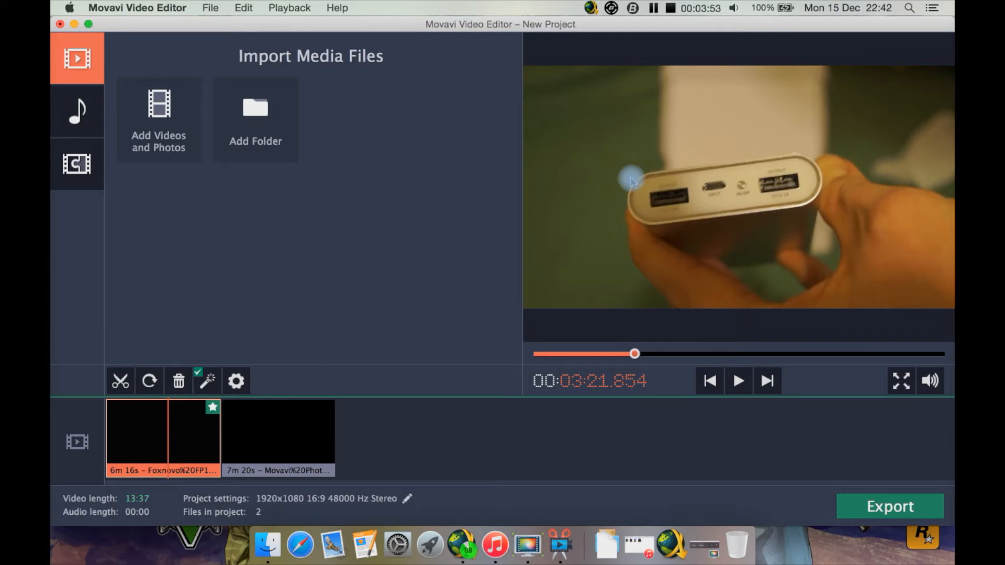
- Enable Adjust Contrast, Adjust Saturation and Adjust White Balance in the Foxnovo clip's properties
{"action": "left_click", "coordinate": [237, 380]}
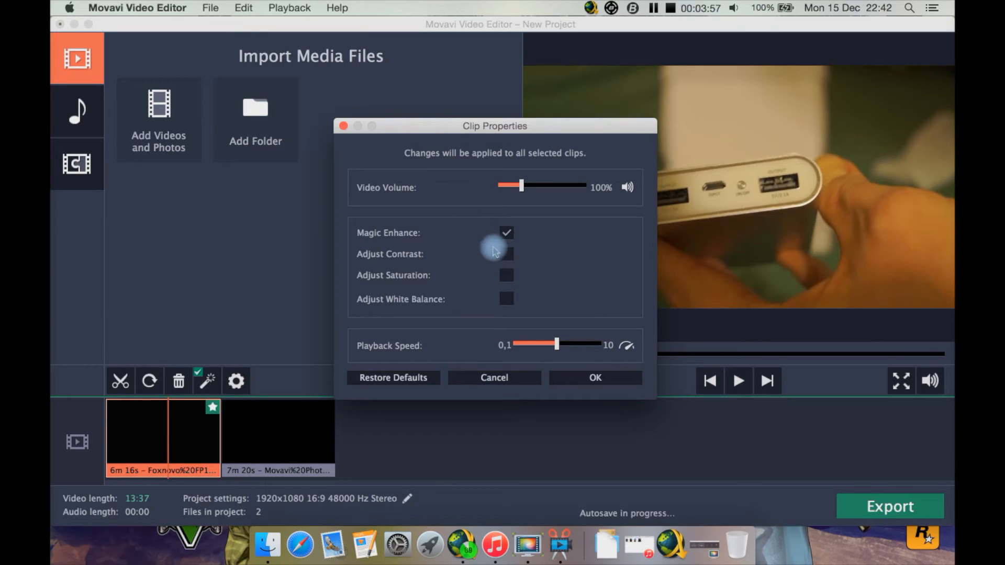
{"action": "left_click_drag", "start_coordinate": [474, 135], "coordinate": [343, 106]}
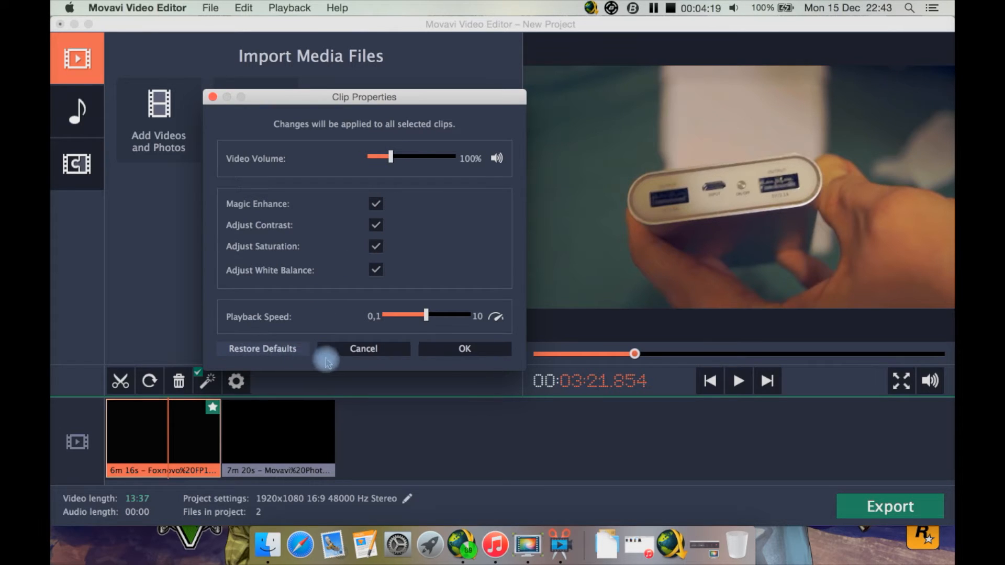
{"action": "left_click", "coordinate": [445, 349]}
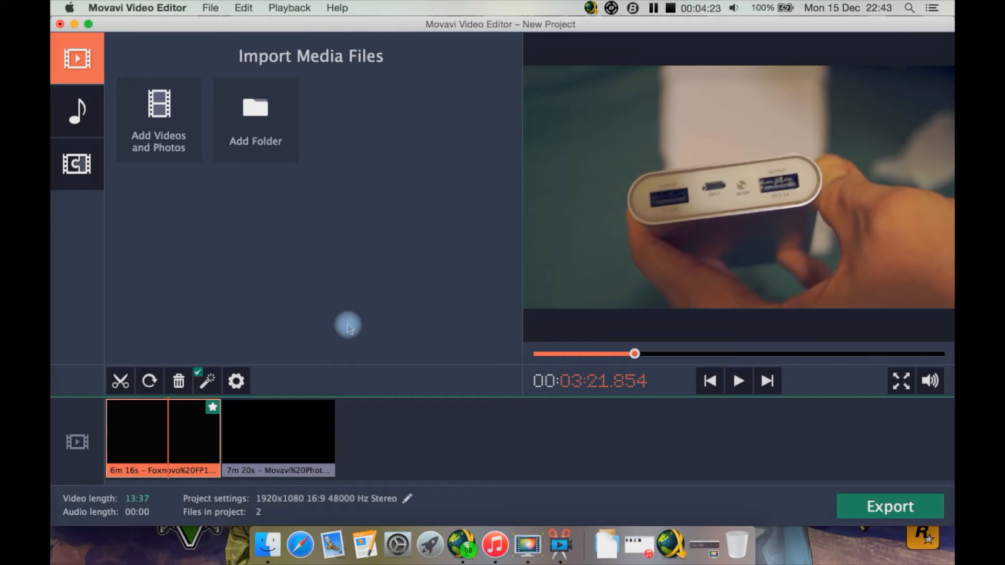
- Preview the enhanced Foxnovo clip in full screen and in the player, ending at about 00:02:35
{"action": "left_click", "coordinate": [901, 381]}
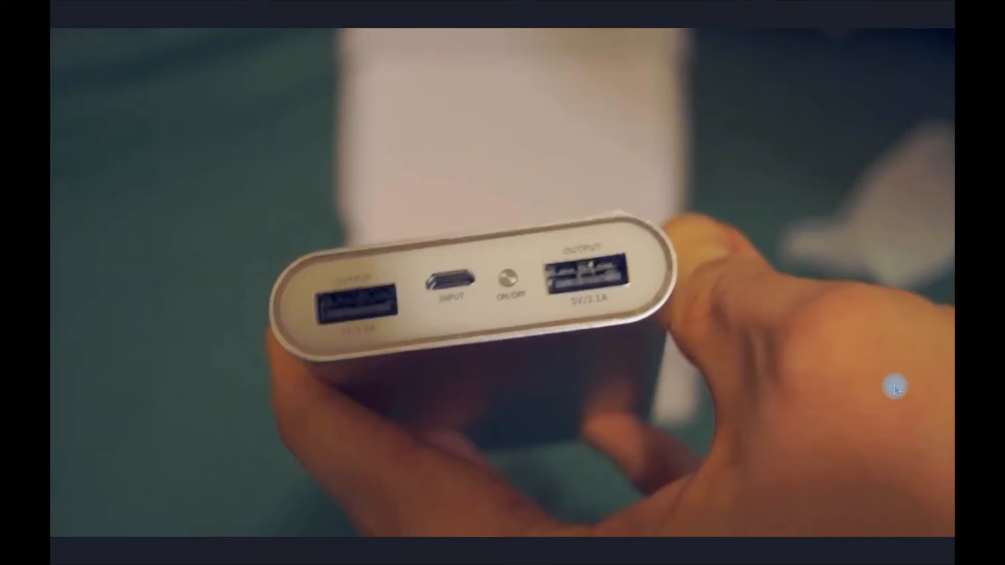
{"action": "key", "text": "Escape"}
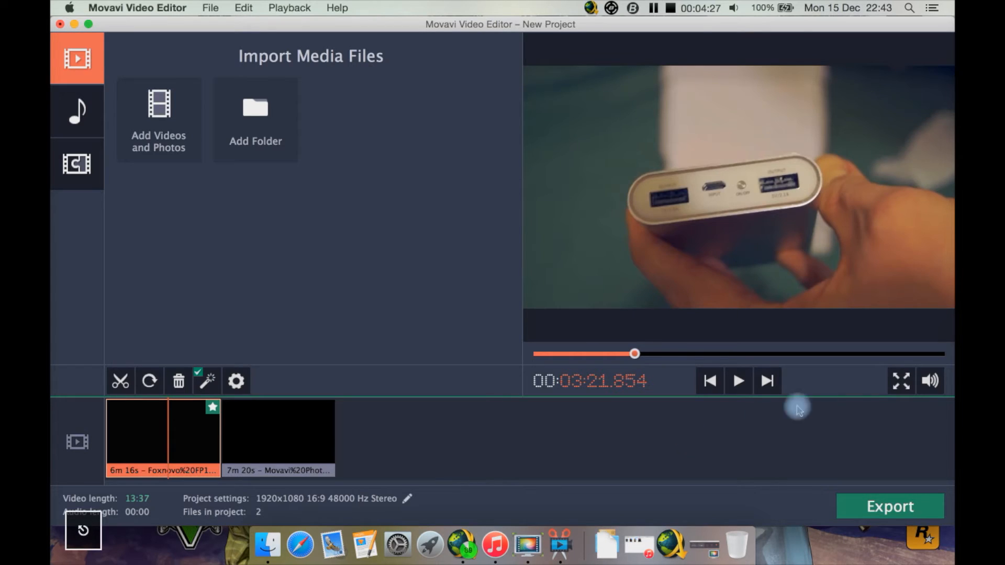
{"action": "left_click", "coordinate": [937, 381]}
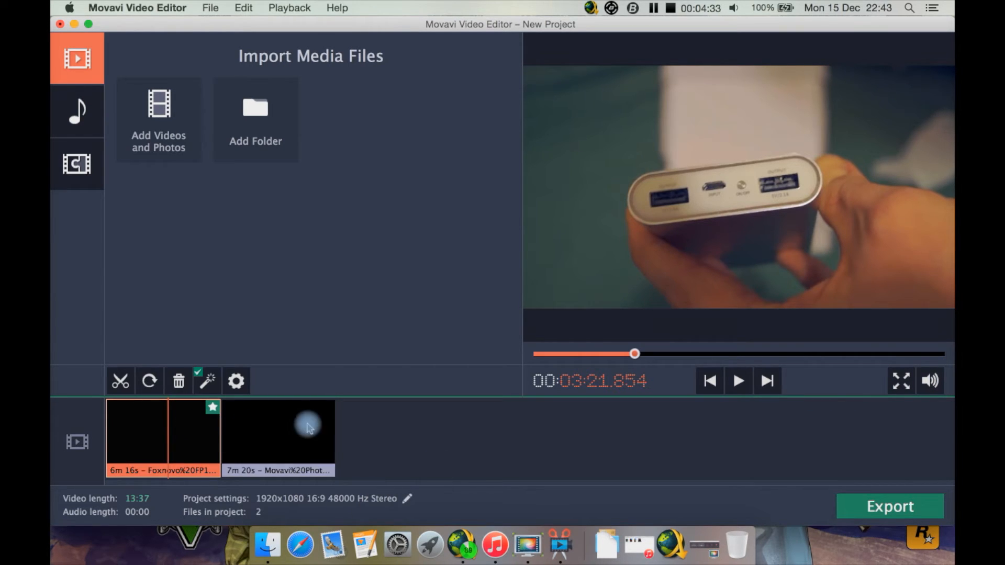
{"action": "left_click", "coordinate": [768, 387]}
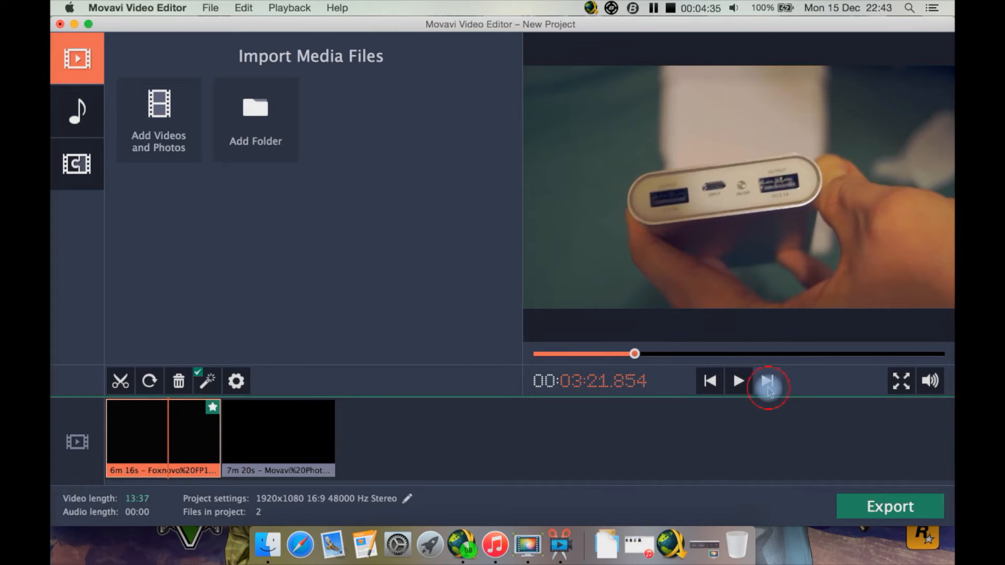
{"action": "left_click_drag", "start_coordinate": [634, 354], "coordinate": [612, 353]}
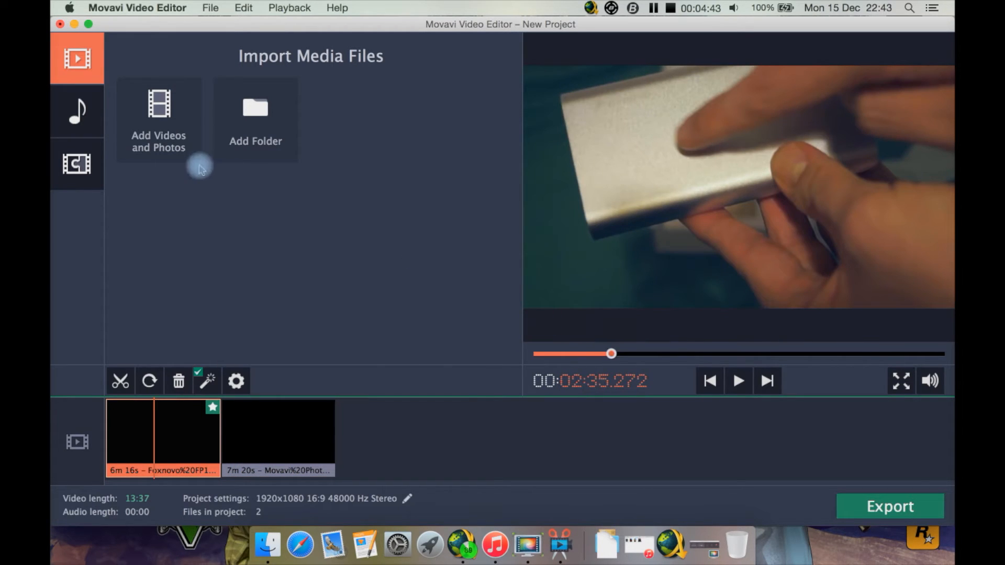
- Add the audio file hr13h.m4a from the Music folder to the project and preview its playback
{"action": "left_click", "coordinate": [81, 118]}
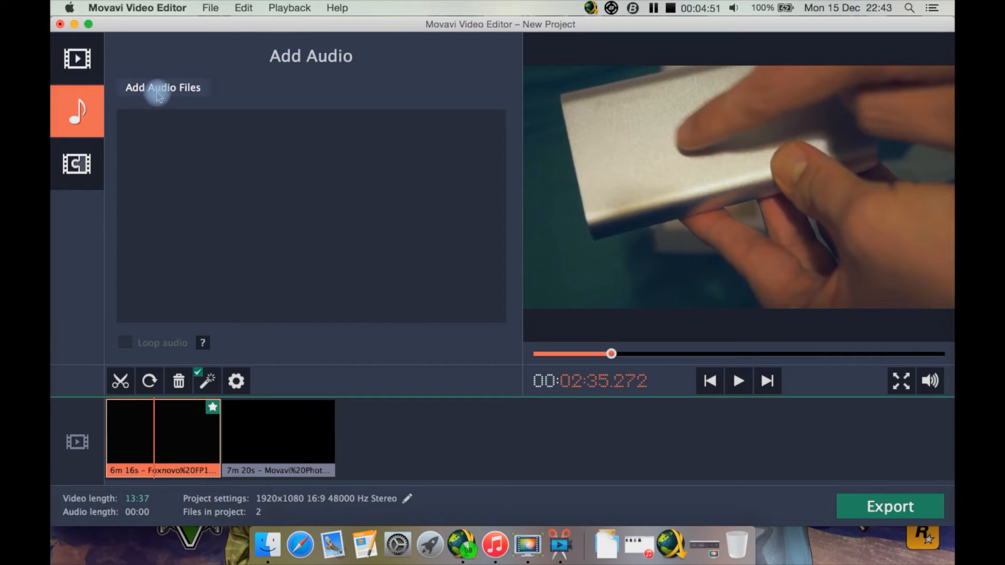
{"action": "left_click", "coordinate": [159, 94]}
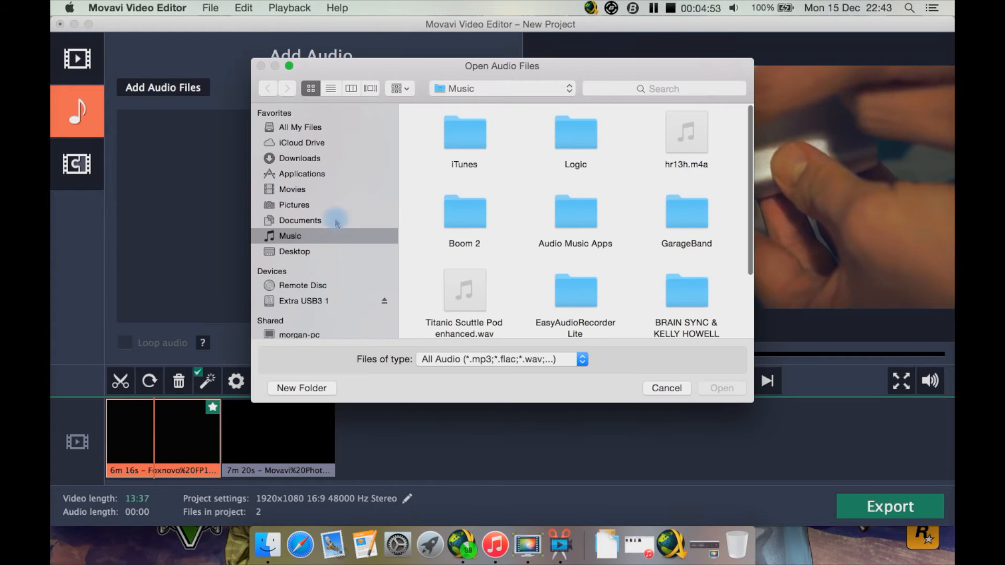
{"action": "double_click", "coordinate": [700, 166]}
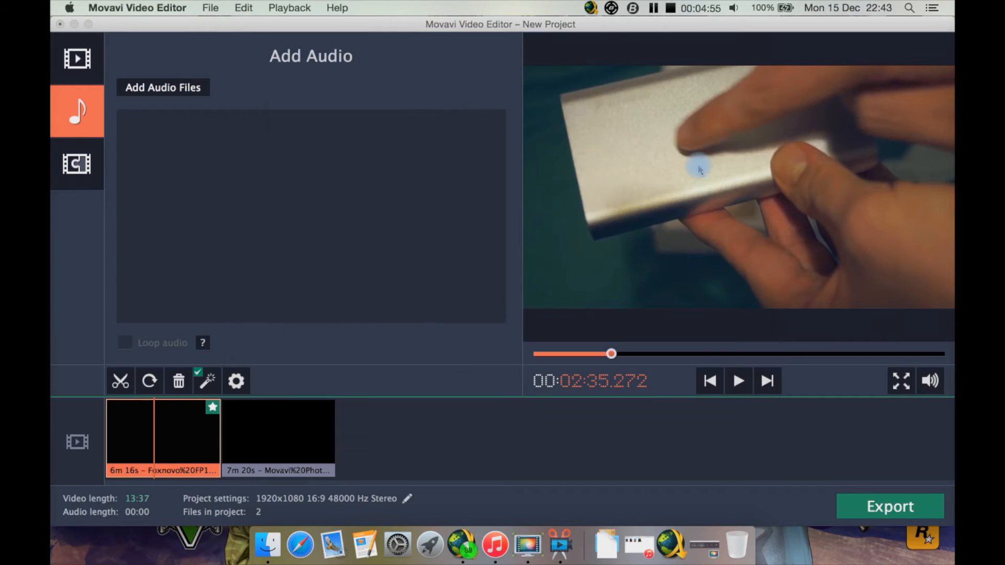
{"action": "left_click", "coordinate": [432, 202]}
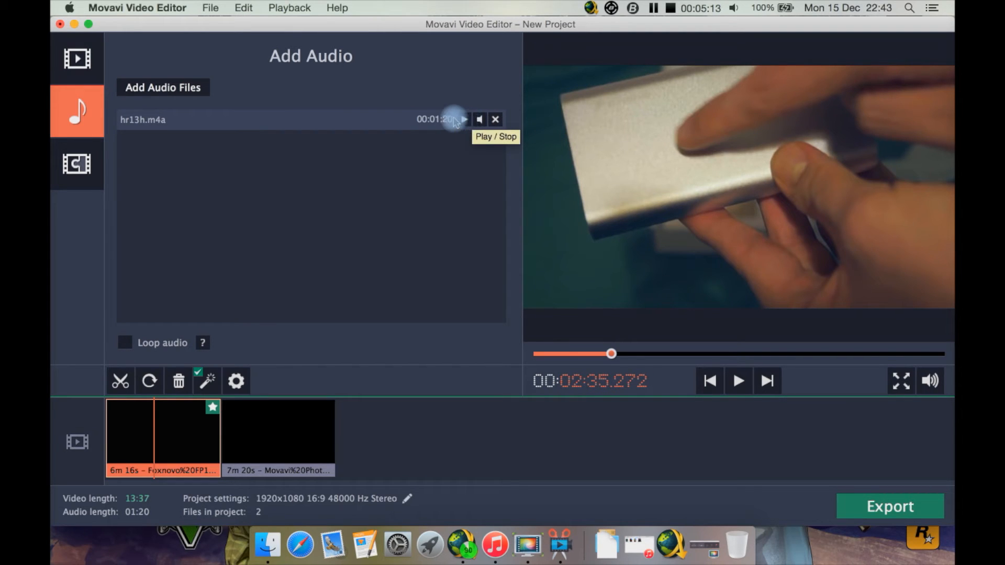
{"action": "left_click", "coordinate": [464, 119]}
{"action": "left_click", "coordinate": [414, 121]}
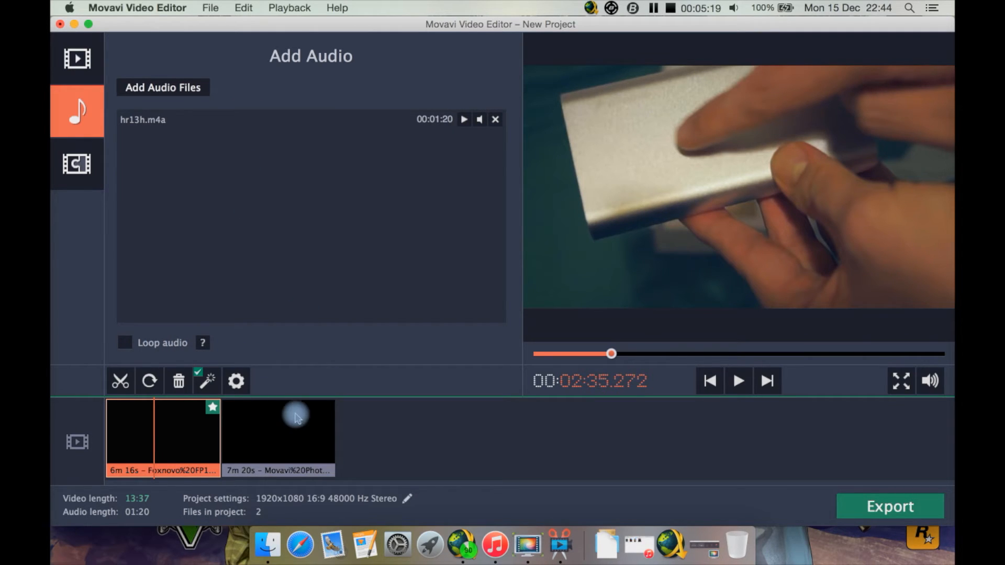
- Review the clip properties and the file information of the Movavi Photo clip on the timeline
{"action": "left_click", "coordinate": [275, 435]}
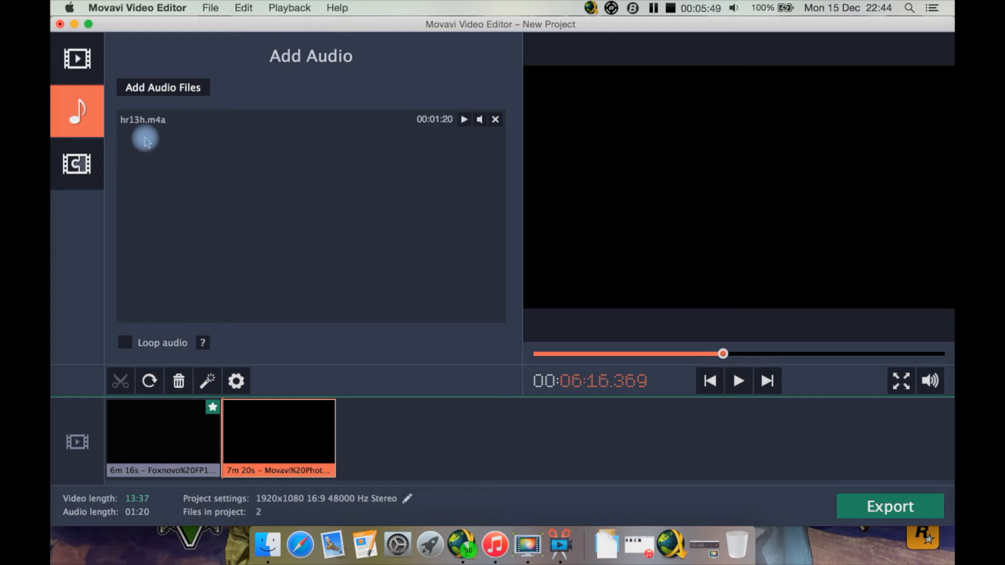
{"action": "right_click", "coordinate": [286, 434]}
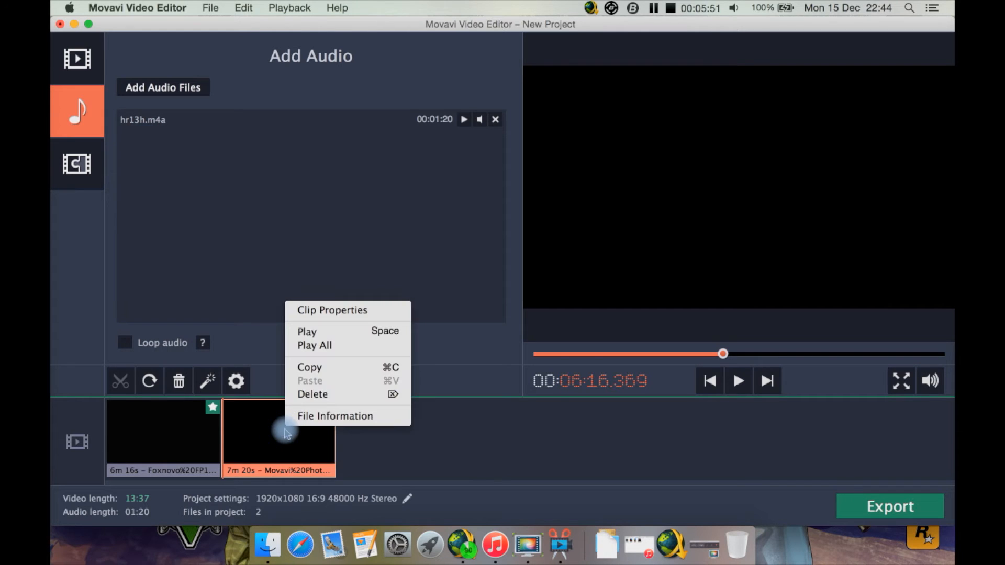
{"action": "left_click", "coordinate": [357, 315]}
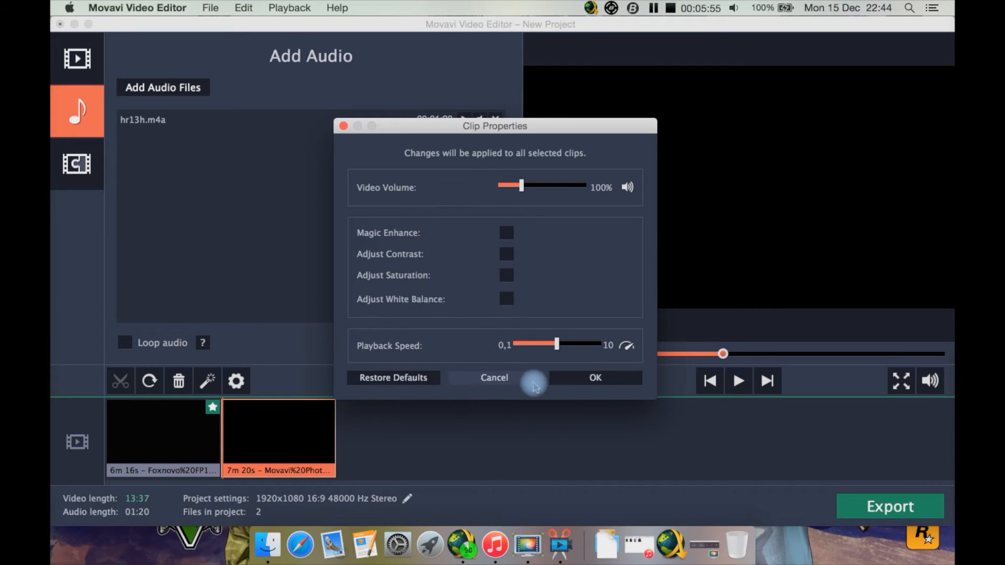
{"action": "left_click", "coordinate": [534, 386]}
{"action": "right_click", "coordinate": [300, 444]}
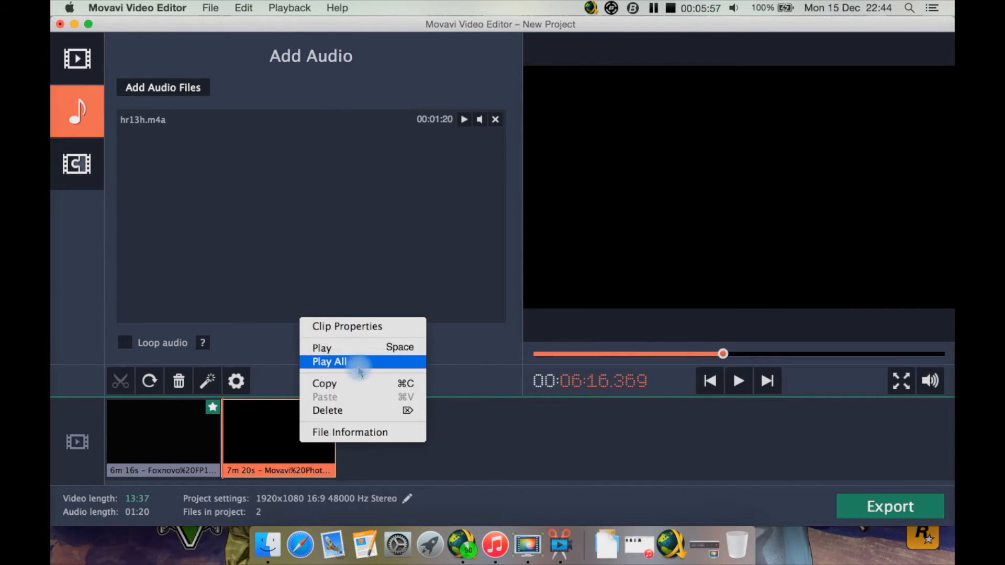
{"action": "left_click", "coordinate": [361, 433]}
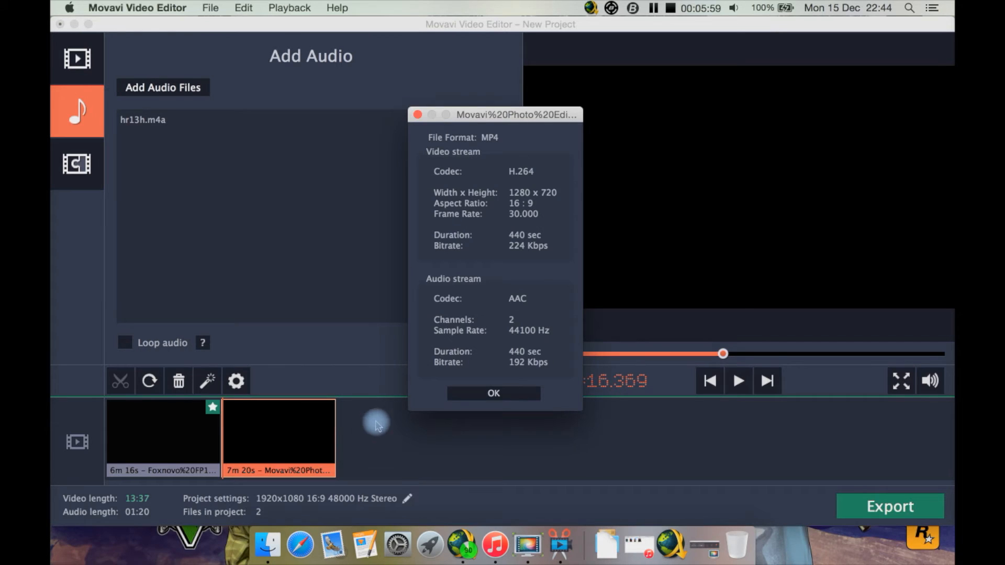
{"action": "left_click", "coordinate": [513, 393]}
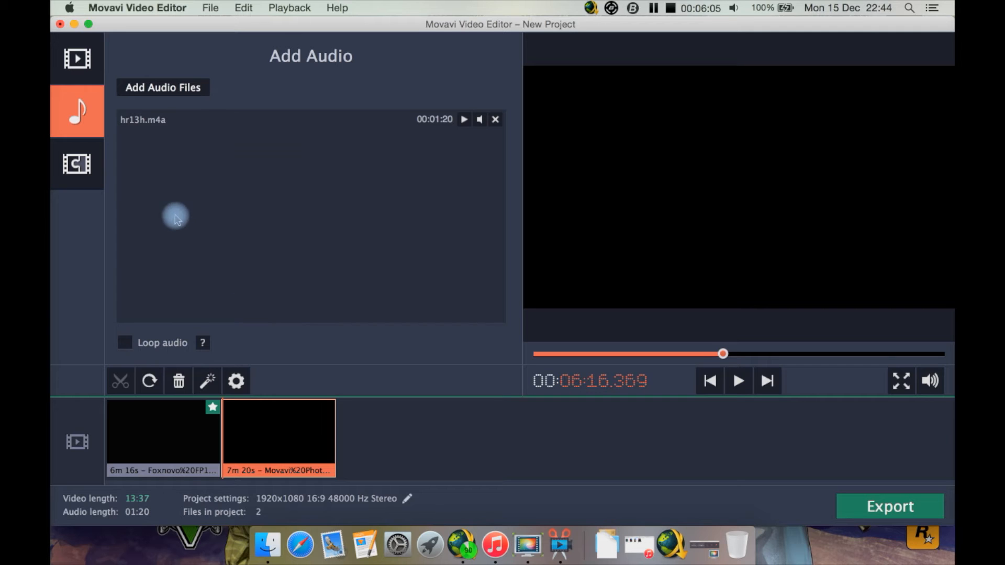
- Apply the Circle In transition with a duration of 00:02.000 between the two timeline clips
{"action": "left_click", "coordinate": [77, 167]}
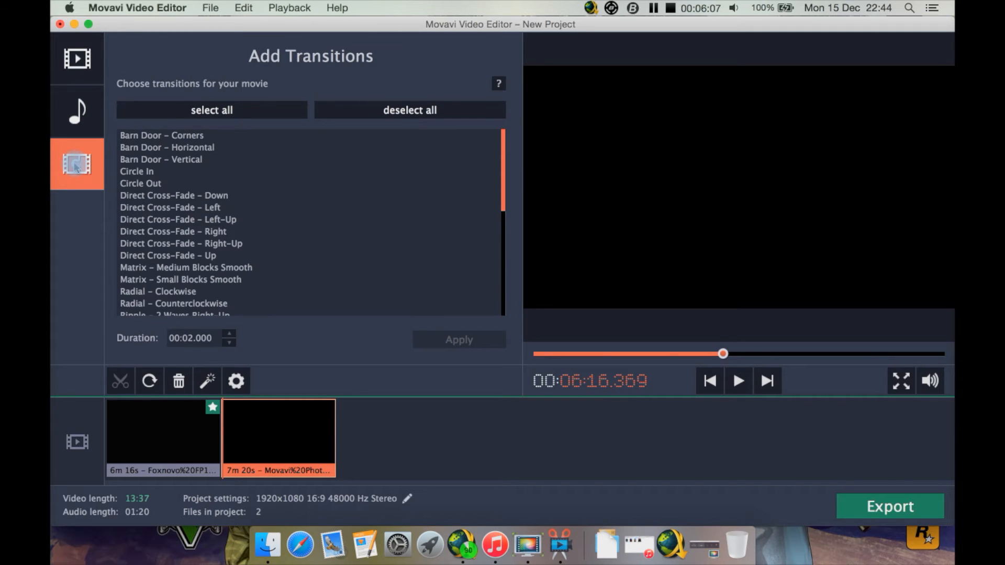
{"action": "left_click", "coordinate": [162, 174]}
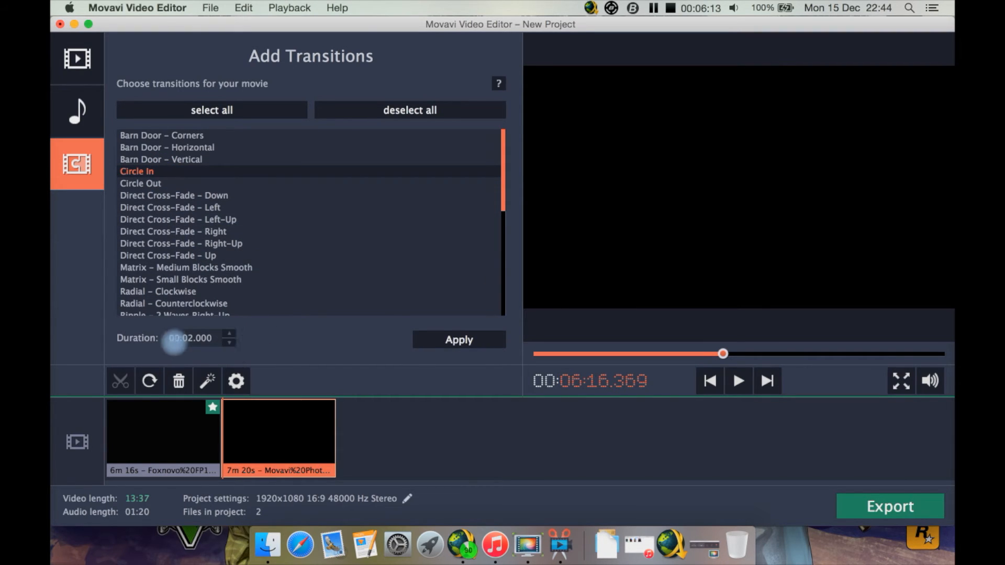
{"action": "left_click", "coordinate": [444, 346]}
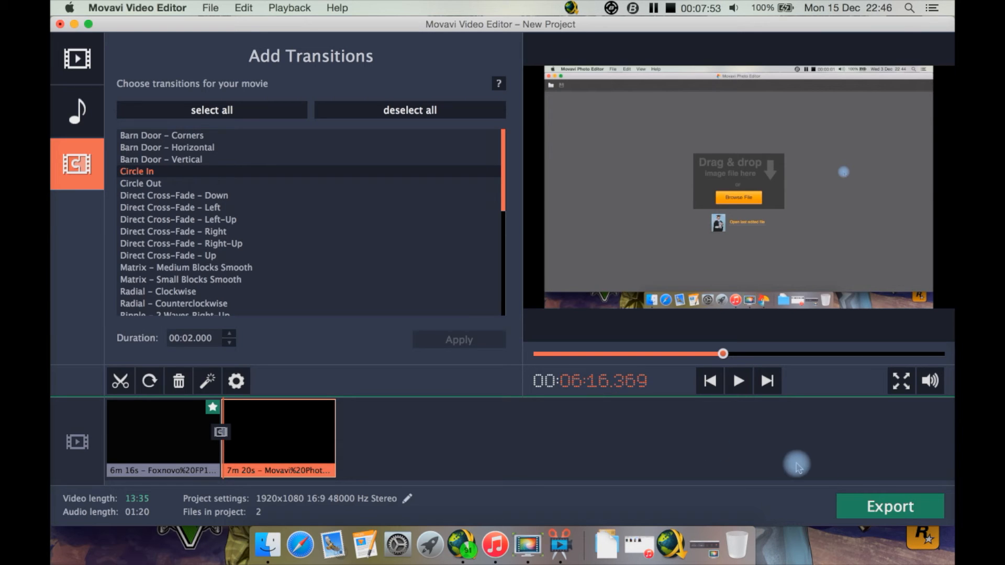
- Examine the export options for video formats, audio only, Apple, Android and other devices, and the online upload presets
{"action": "left_click", "coordinate": [869, 504]}
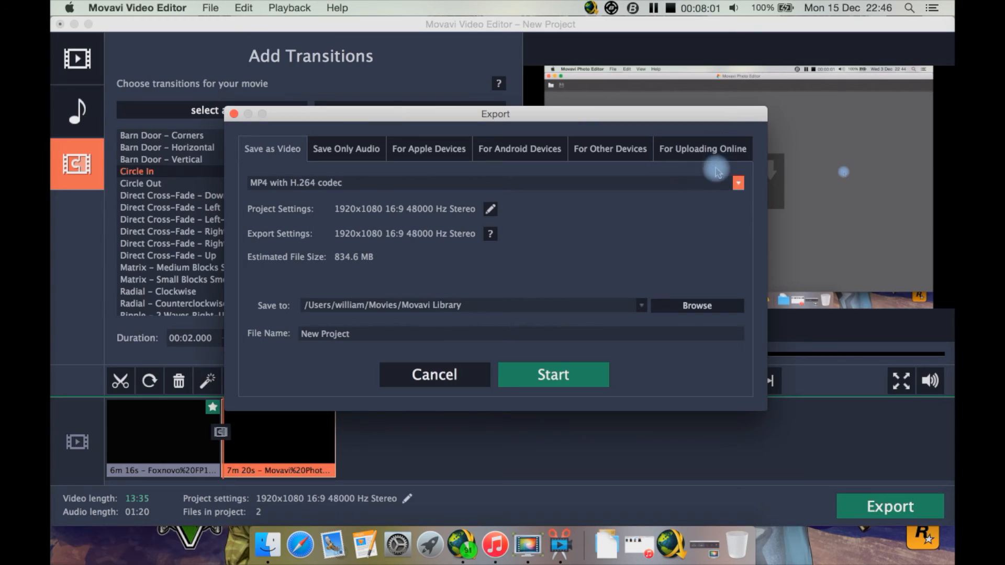
{"action": "left_click", "coordinate": [739, 183]}
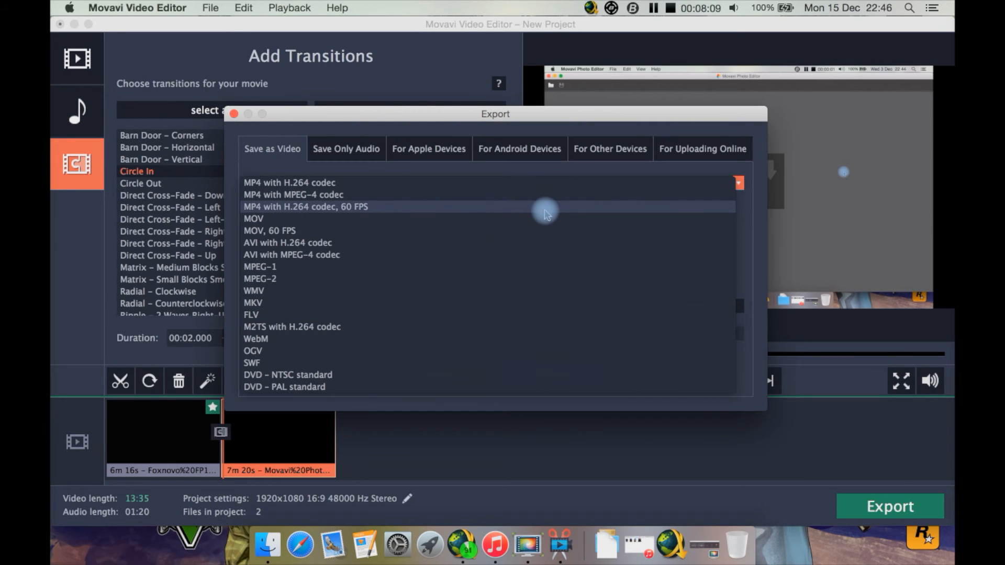
{"action": "left_click", "coordinate": [371, 141]}
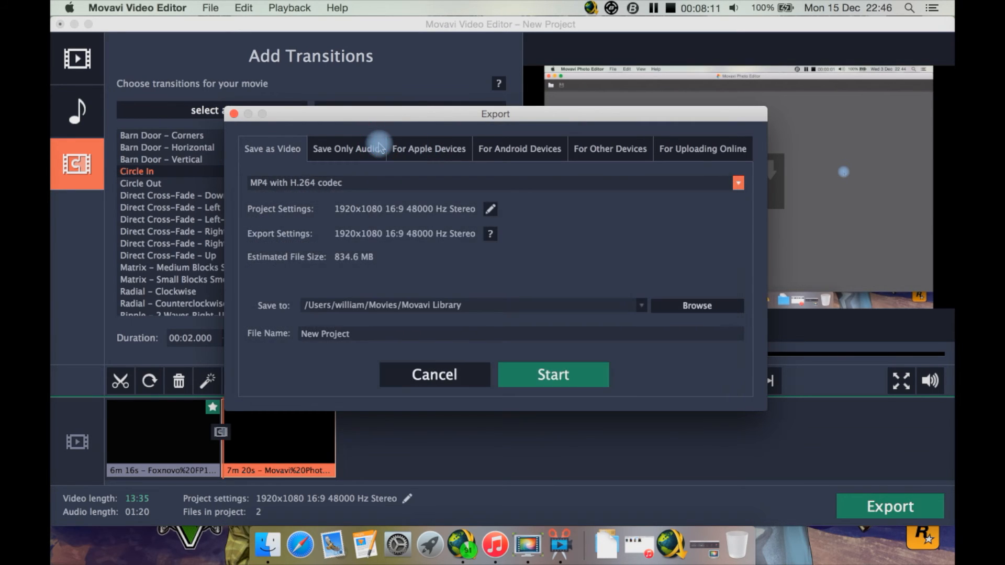
{"action": "left_click", "coordinate": [379, 147]}
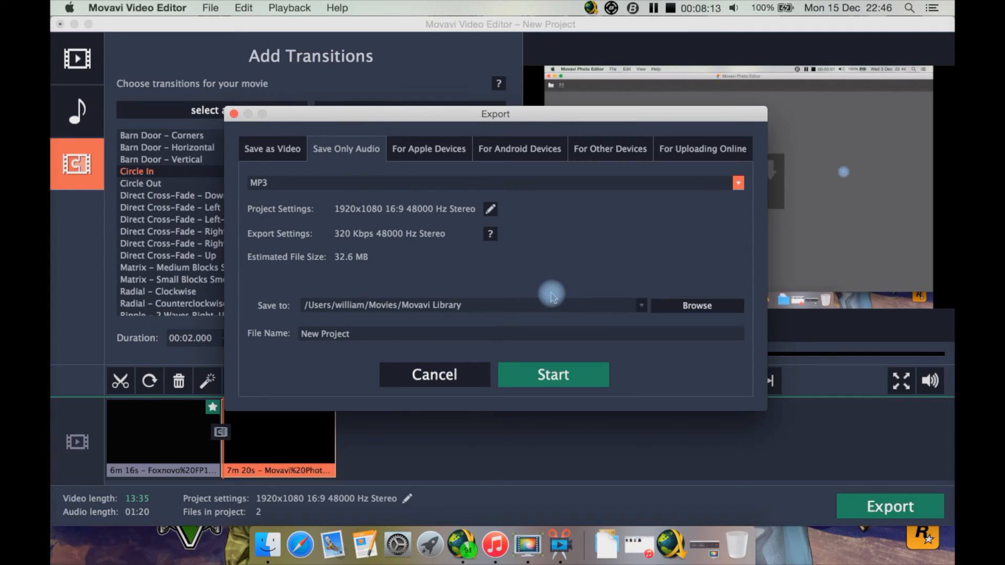
{"action": "left_click", "coordinate": [441, 154]}
{"action": "left_click", "coordinate": [505, 151]}
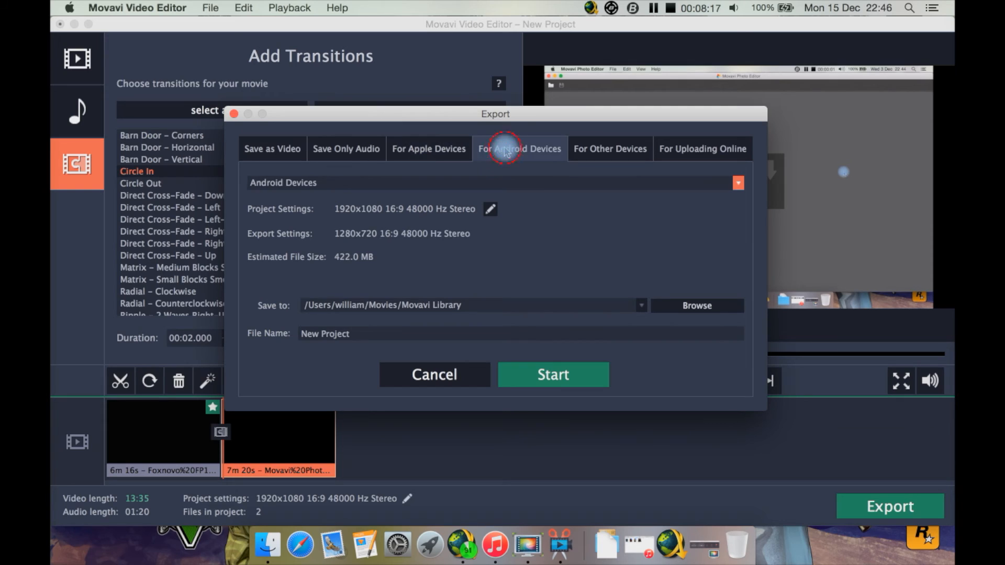
{"action": "left_click", "coordinate": [581, 148]}
{"action": "left_click", "coordinate": [670, 147]}
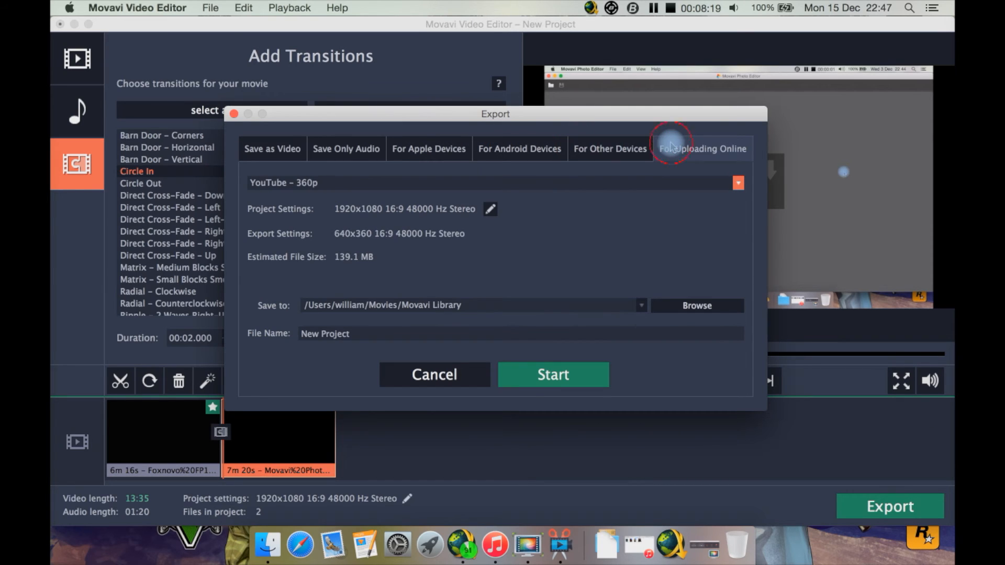
{"action": "left_click", "coordinate": [674, 184]}
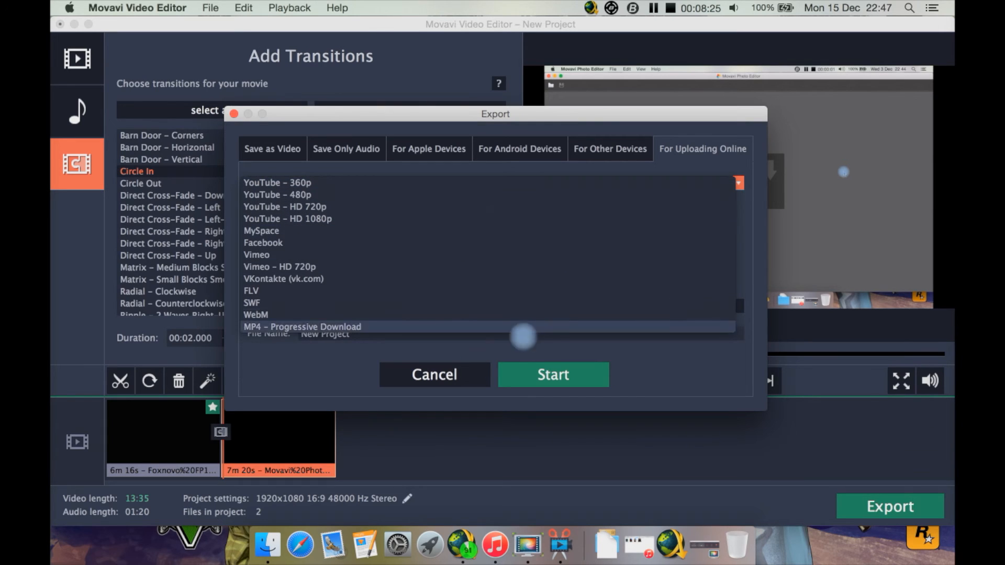
{"action": "left_click", "coordinate": [332, 388]}
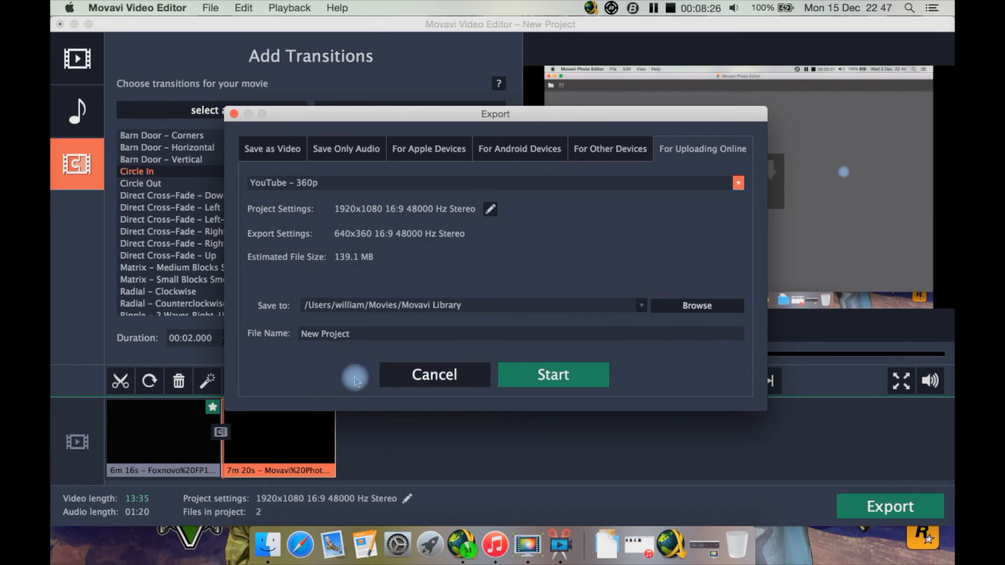
- Start exporting the movie as an MP4 with H.264 codec video named New Project, and cancel the export
{"action": "left_click", "coordinate": [297, 155]}
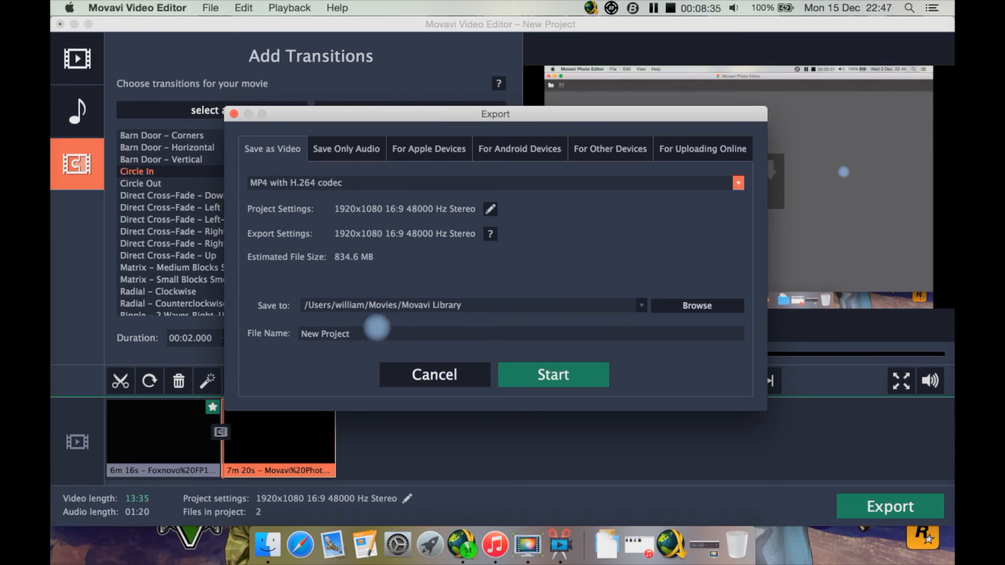
{"action": "left_click", "coordinate": [531, 373]}
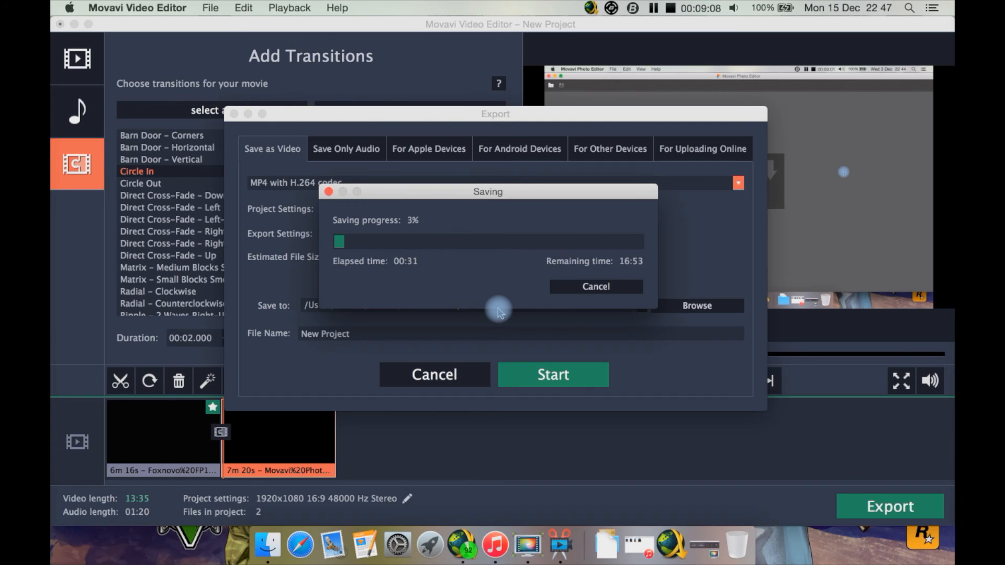
{"action": "left_click", "coordinate": [561, 298]}
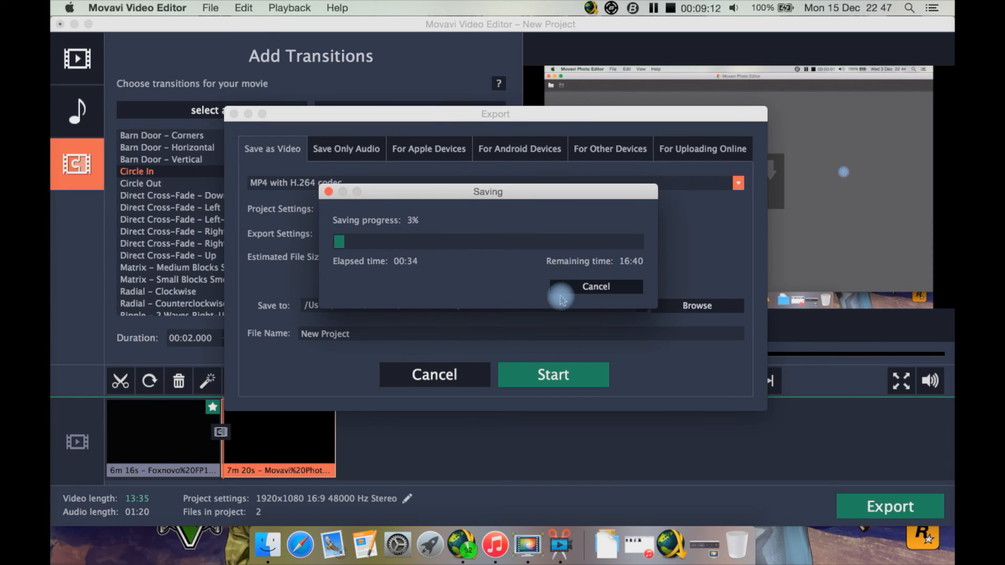
{"action": "left_click", "coordinate": [456, 375]}
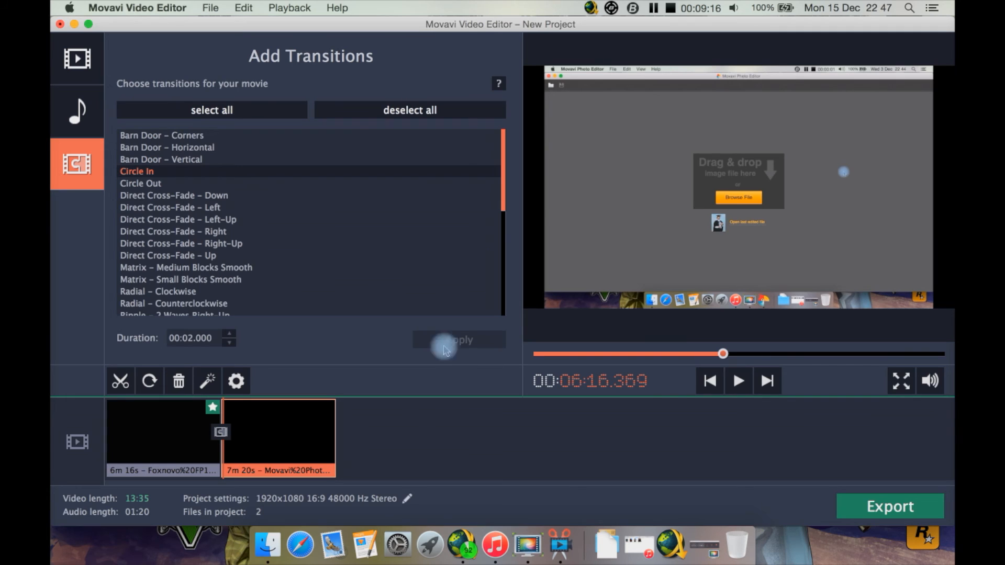
- Review the program preferences for interface language, project and output directories, and update options
{"action": "left_click", "coordinate": [180, 7]}
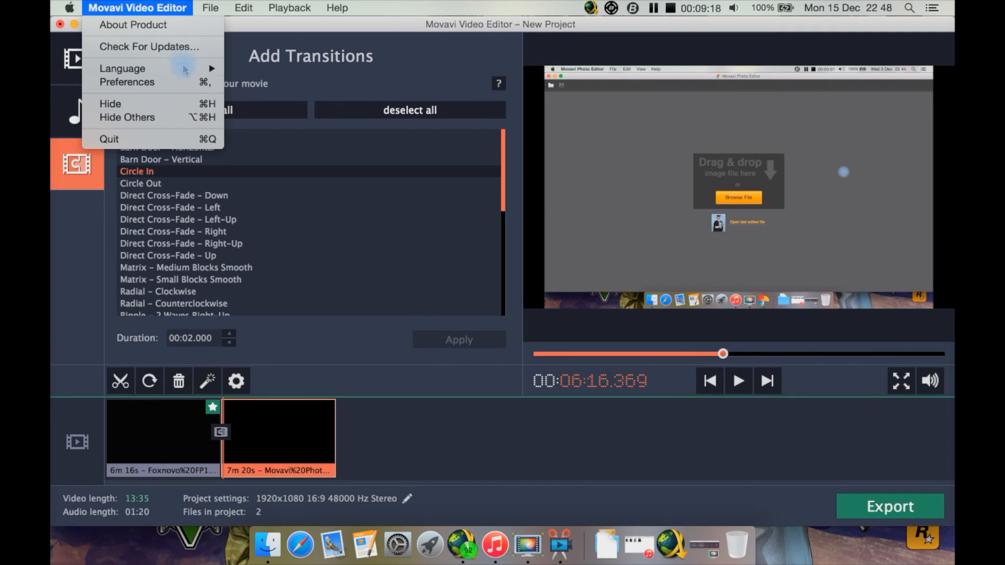
{"action": "left_click", "coordinate": [157, 82]}
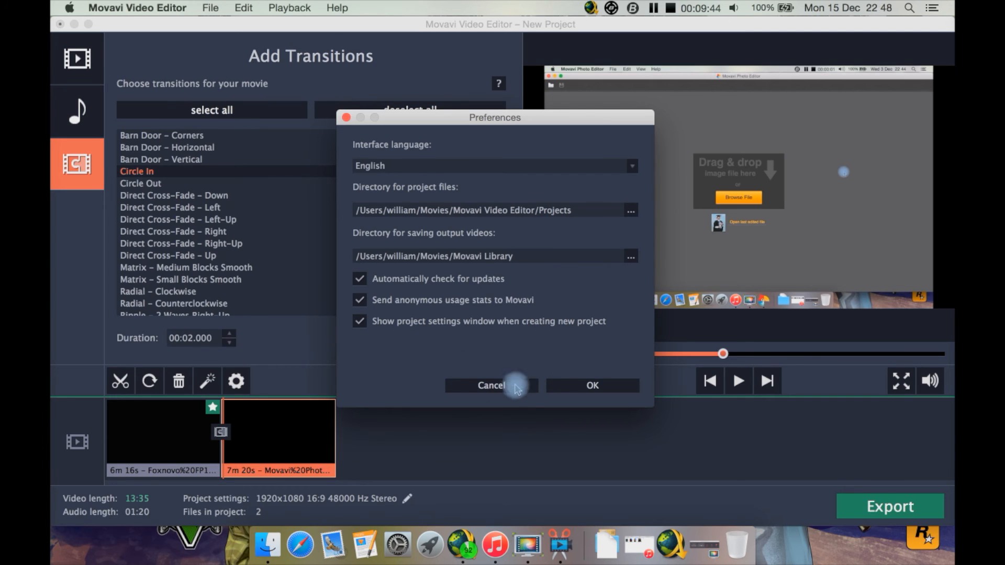
{"action": "left_click", "coordinate": [561, 384]}
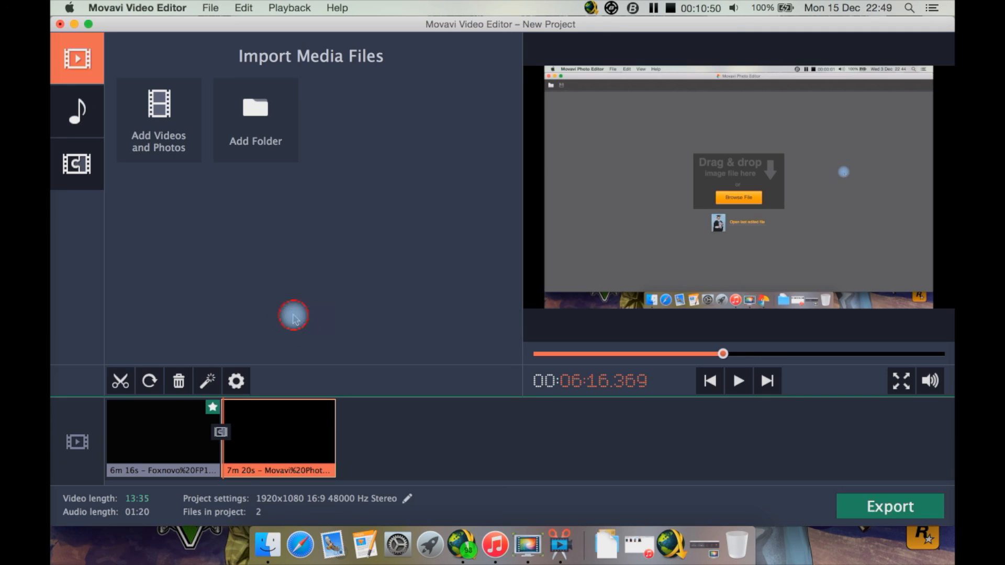
- Return to the project's audio files and look at the hr13h.m4a entry
{"action": "left_click", "coordinate": [77, 122]}
{"action": "left_click", "coordinate": [185, 197]}
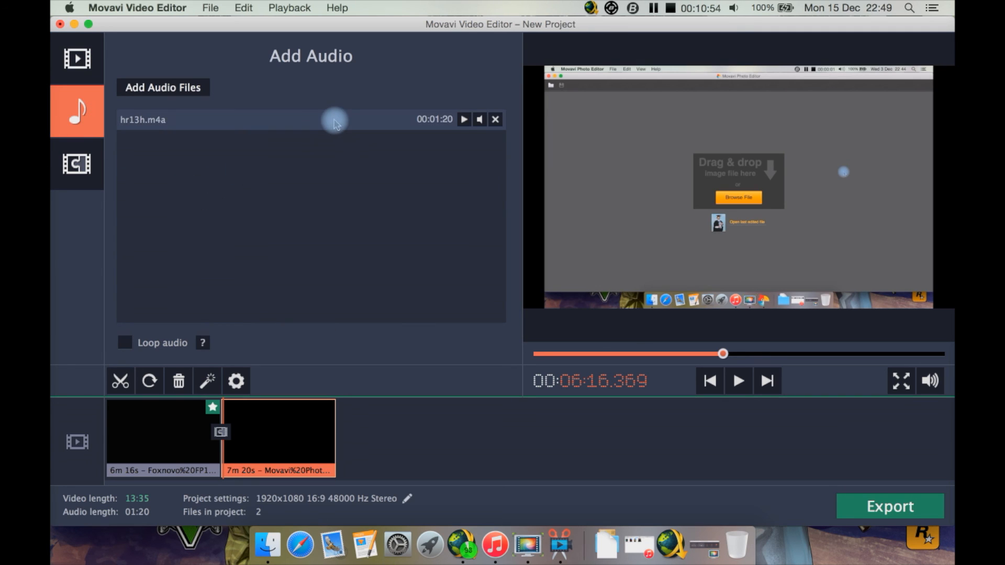
{"action": "left_click", "coordinate": [430, 126]}
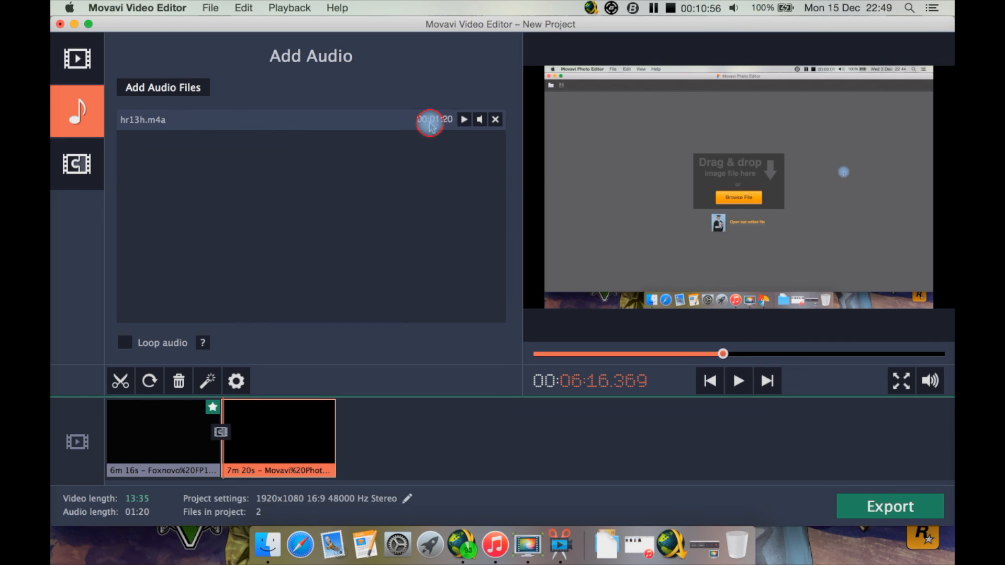